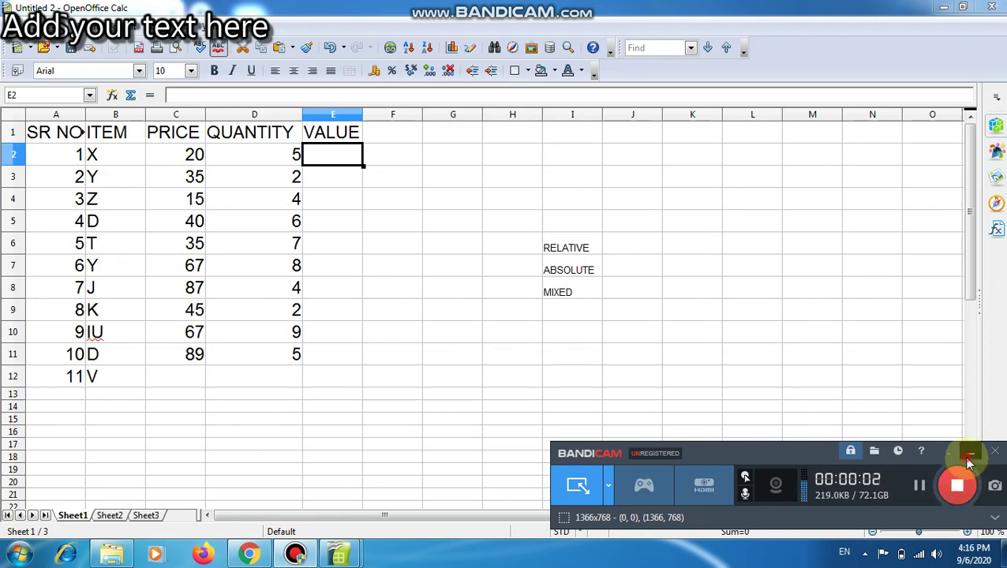
Point out the RELATIVE, ABSOLUTE and MIXED reference labels beside the table.
click(969, 458)
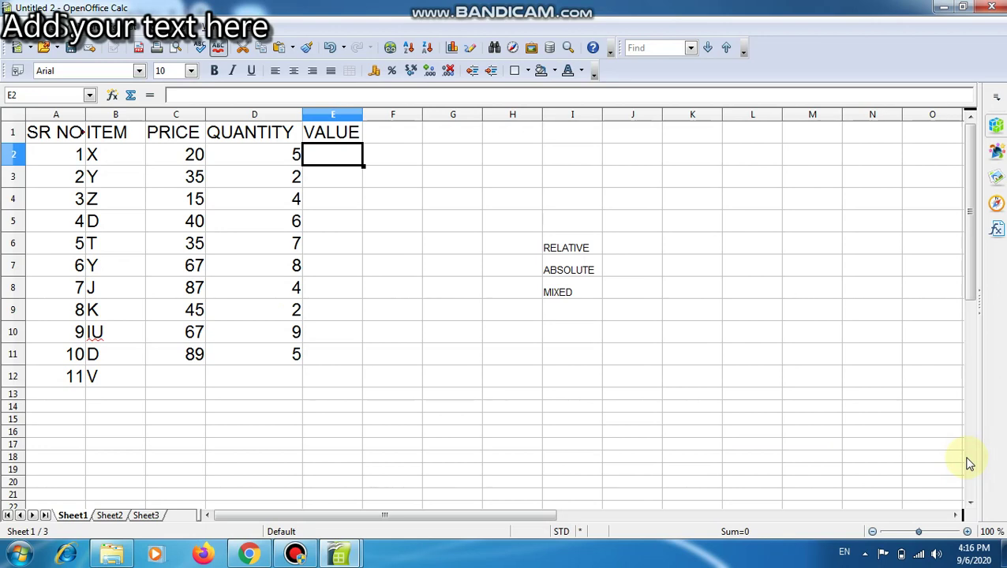
click(583, 248)
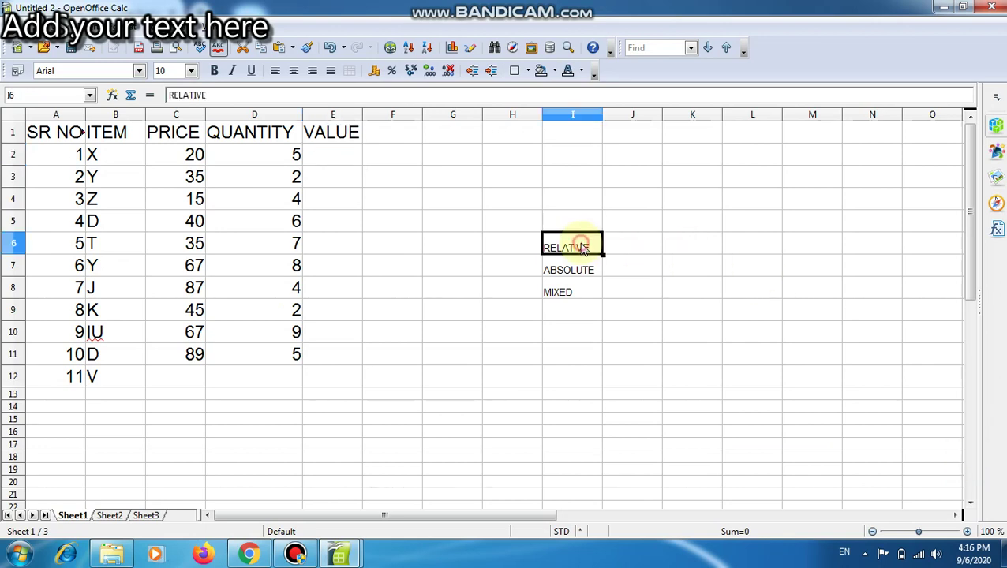
click(575, 273)
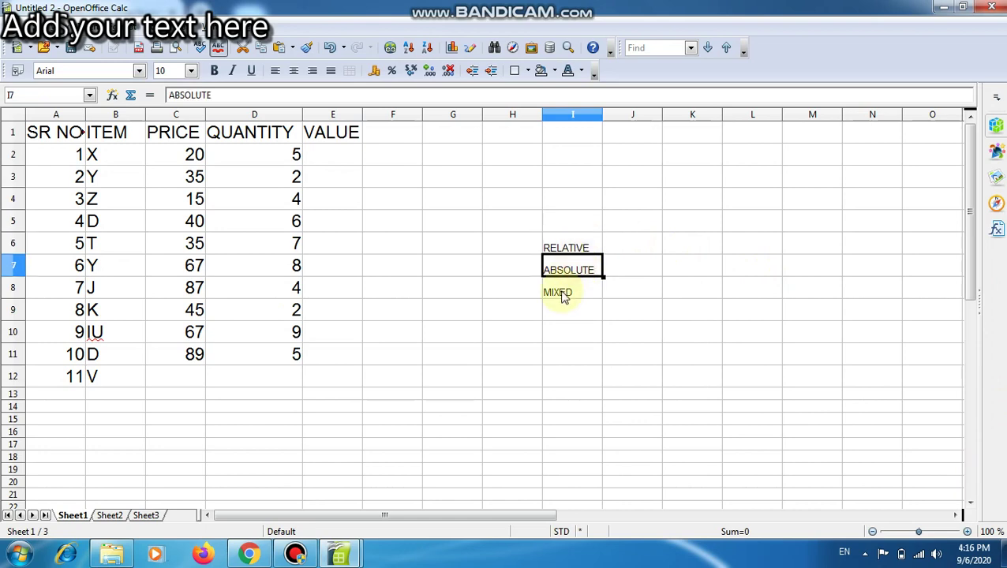
click(564, 297)
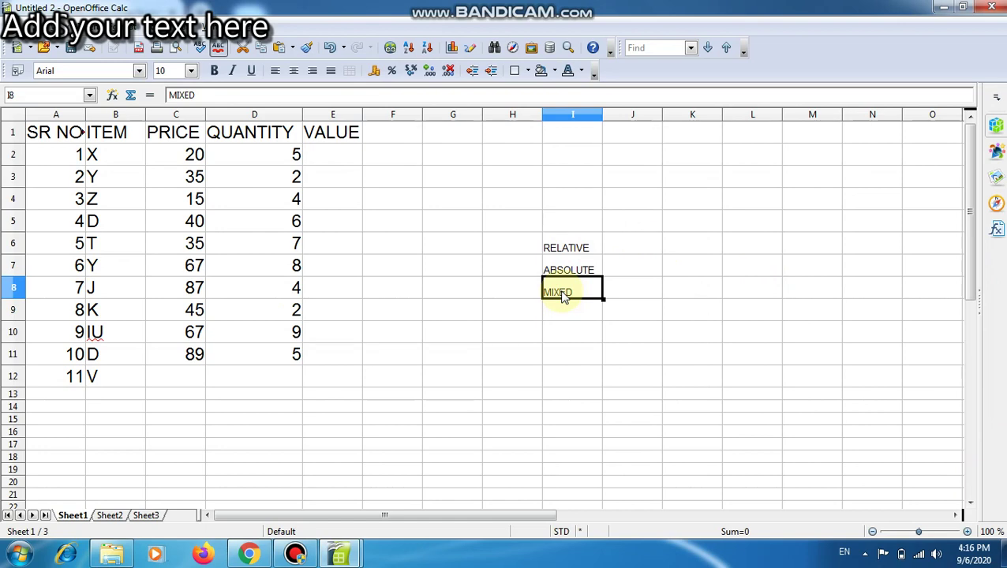
click(574, 247)
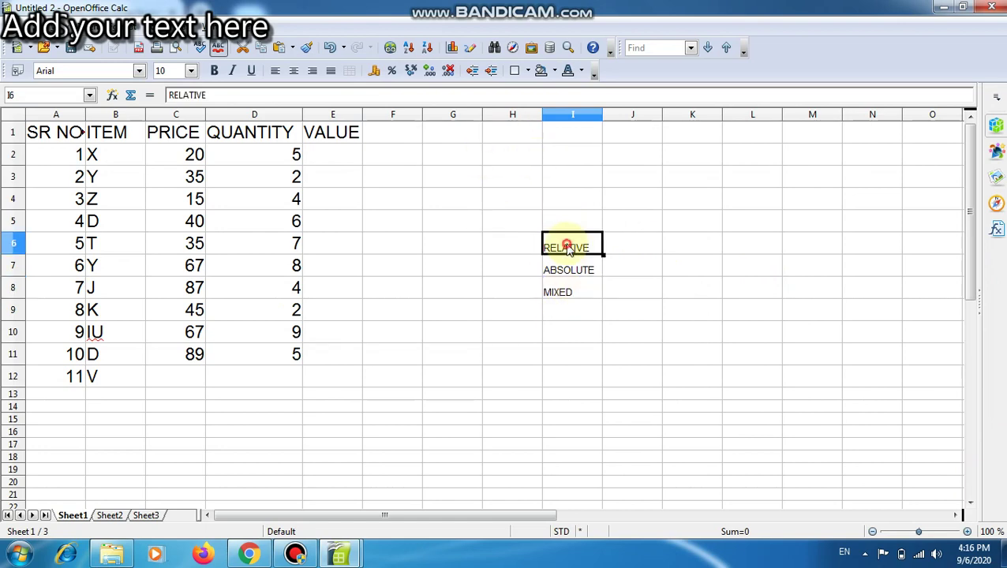
click(556, 304)
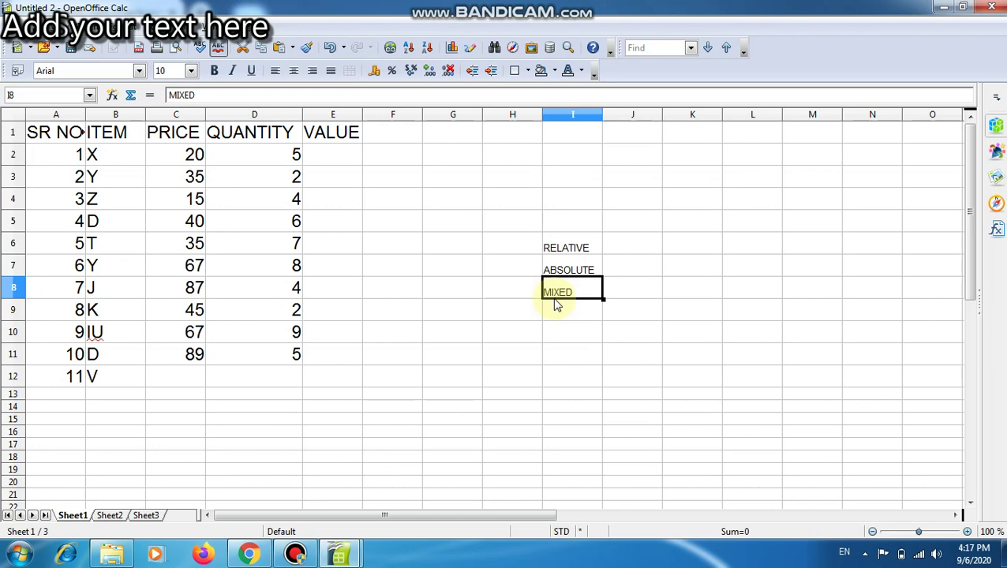
click(582, 246)
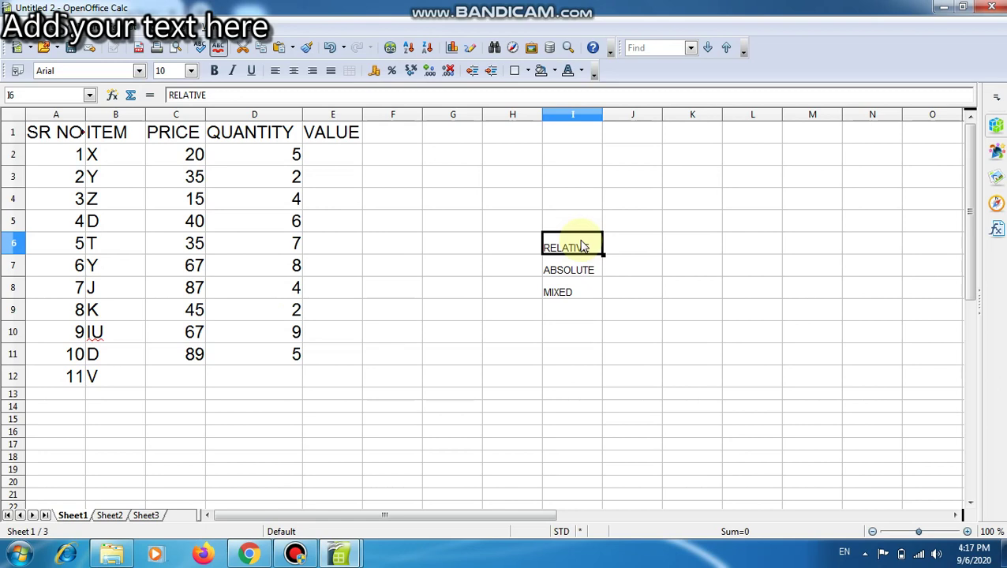
Indicate the first VALUE cell E2, item X's quantity in D2, and E6.
click(331, 155)
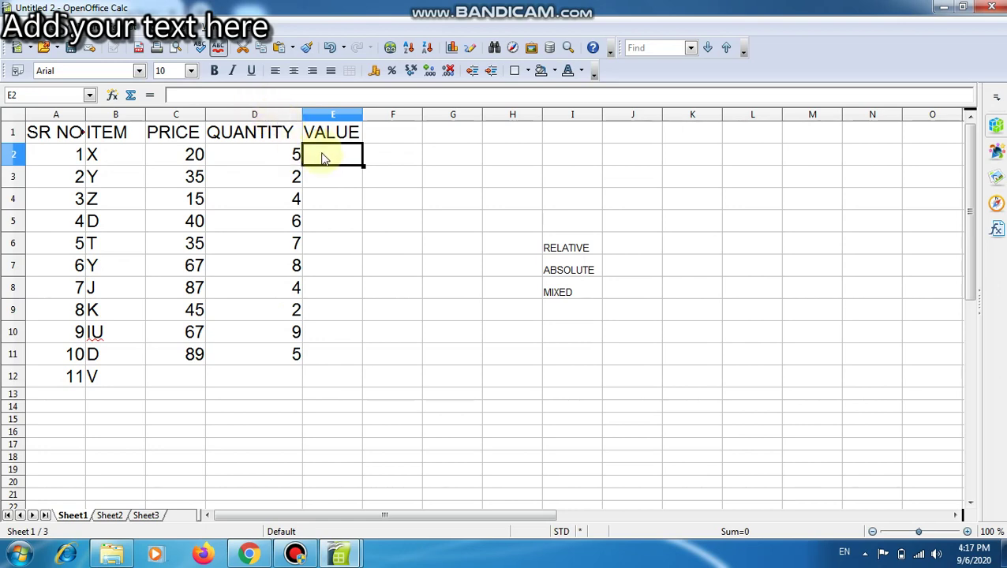
click(263, 115)
click(268, 152)
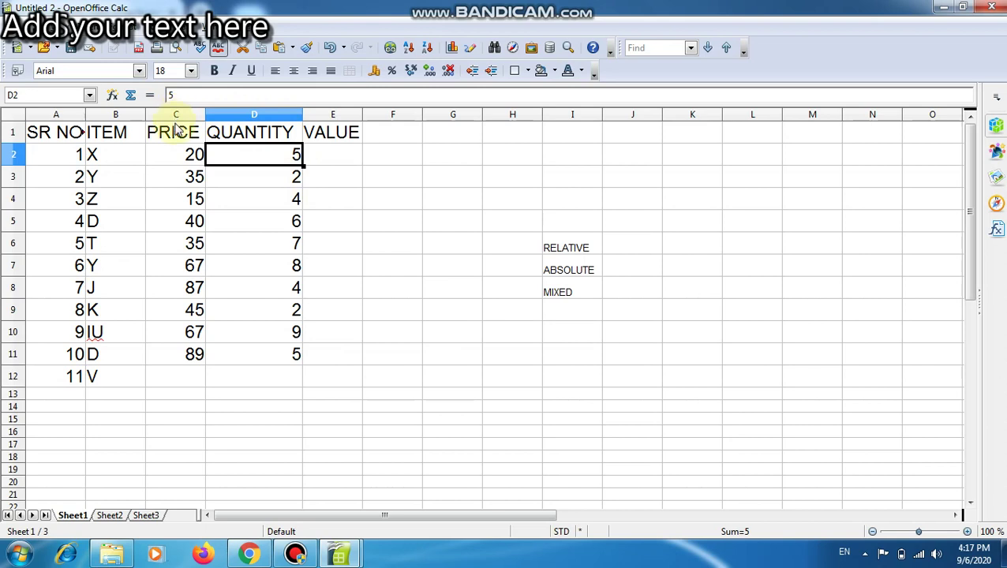
click(326, 154)
click(348, 240)
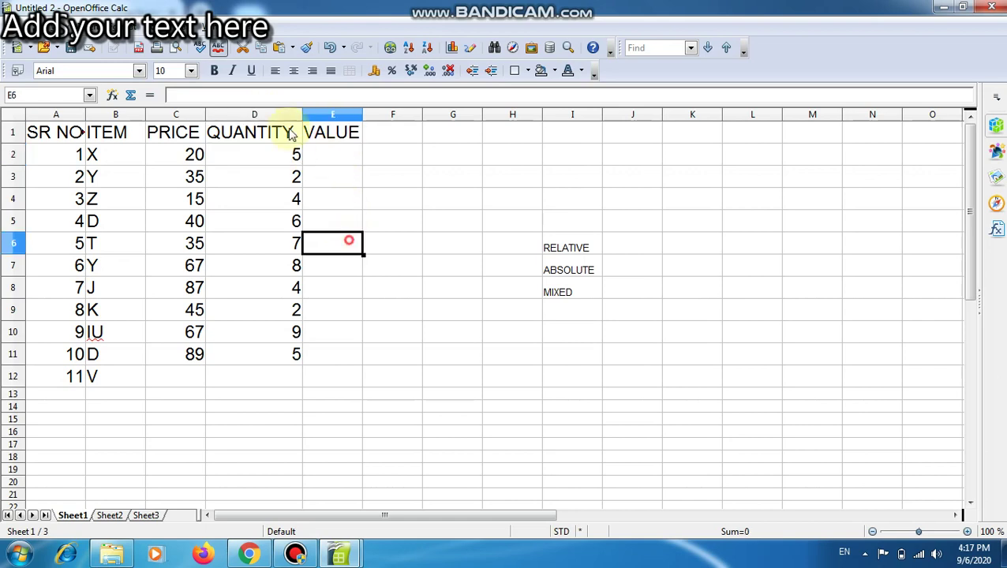
click(322, 154)
Enter the formula =C2*D2 in E2 so item X shows 100.
text(=)
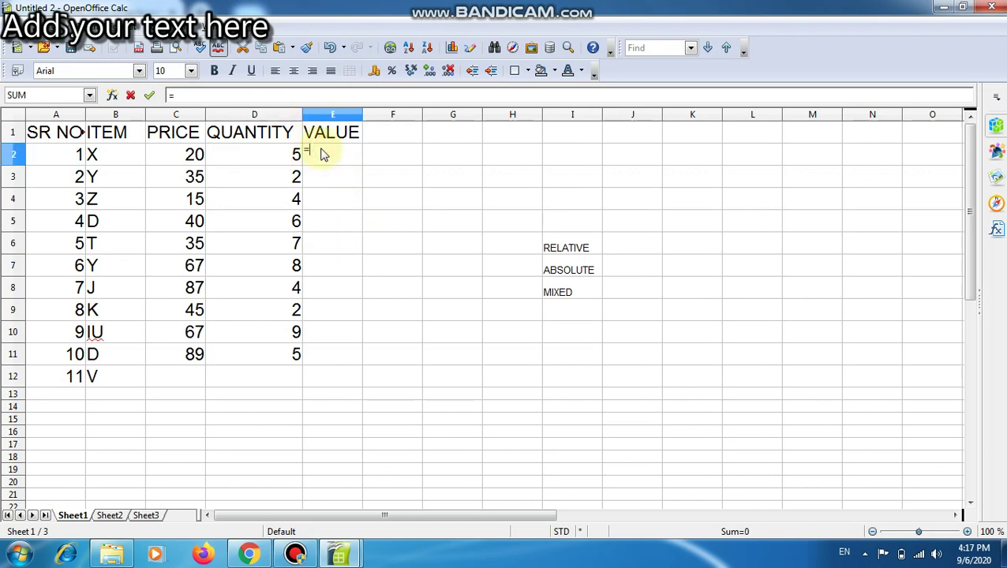
click(192, 156)
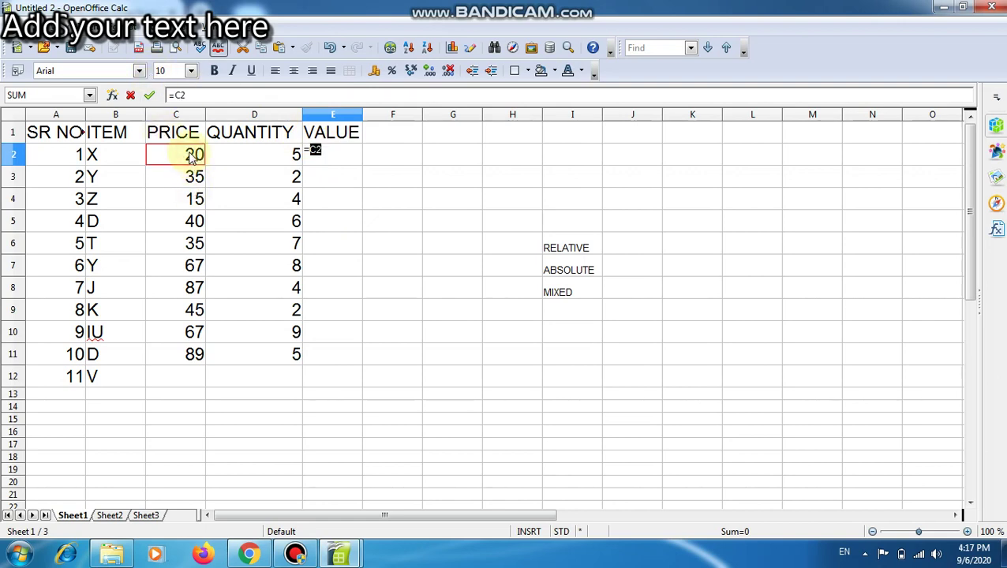
text(*)
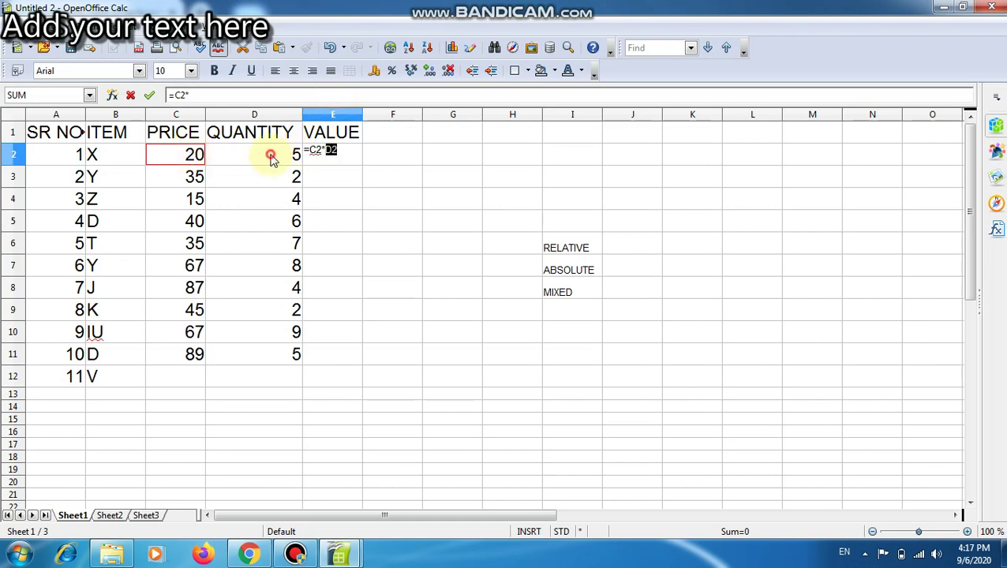
click(271, 158)
key(Return)
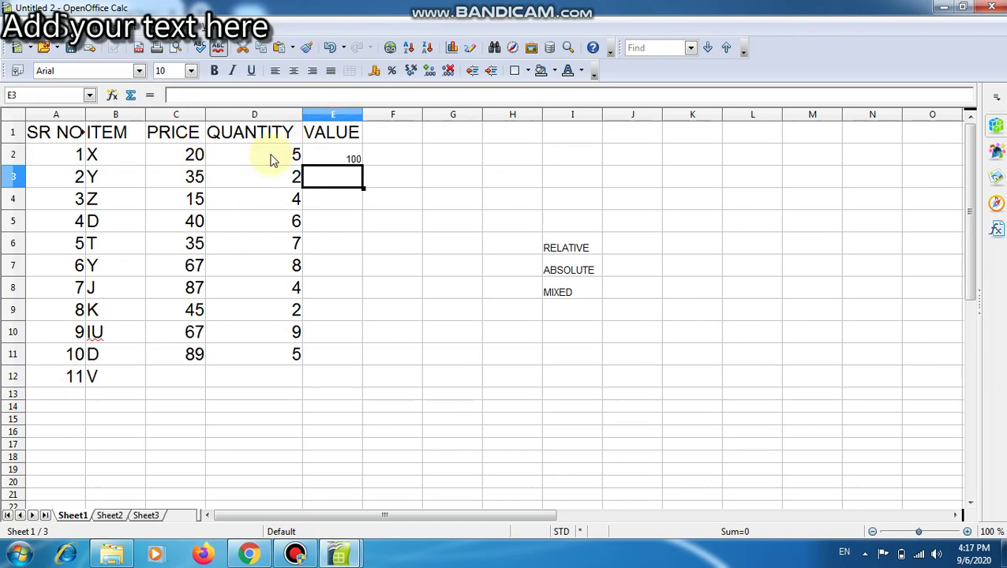
click(320, 156)
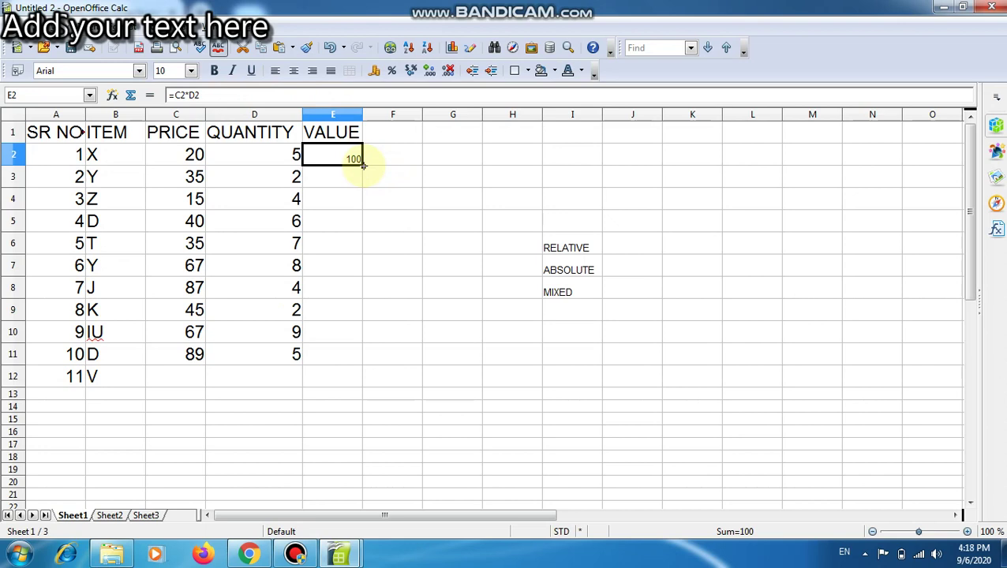
Fill E2's formula down to E11 and check that E3 reads =C3*D3.
drag(361, 164, 365, 363)
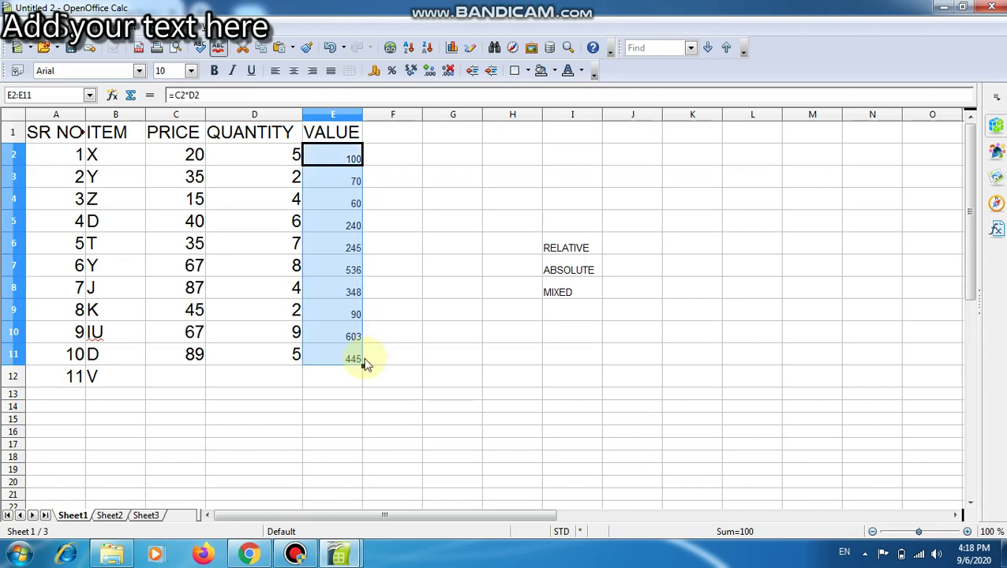
click(395, 202)
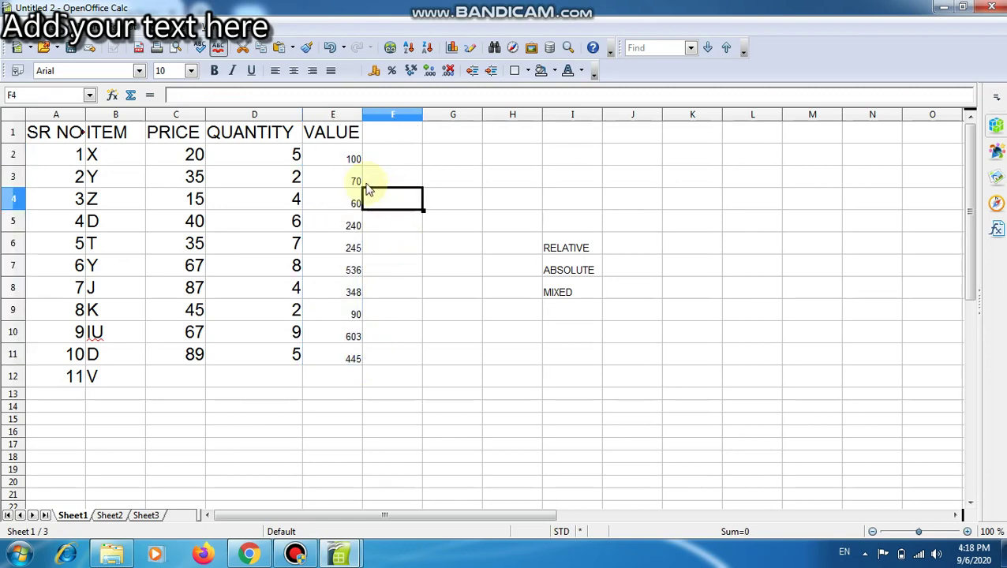
click(347, 181)
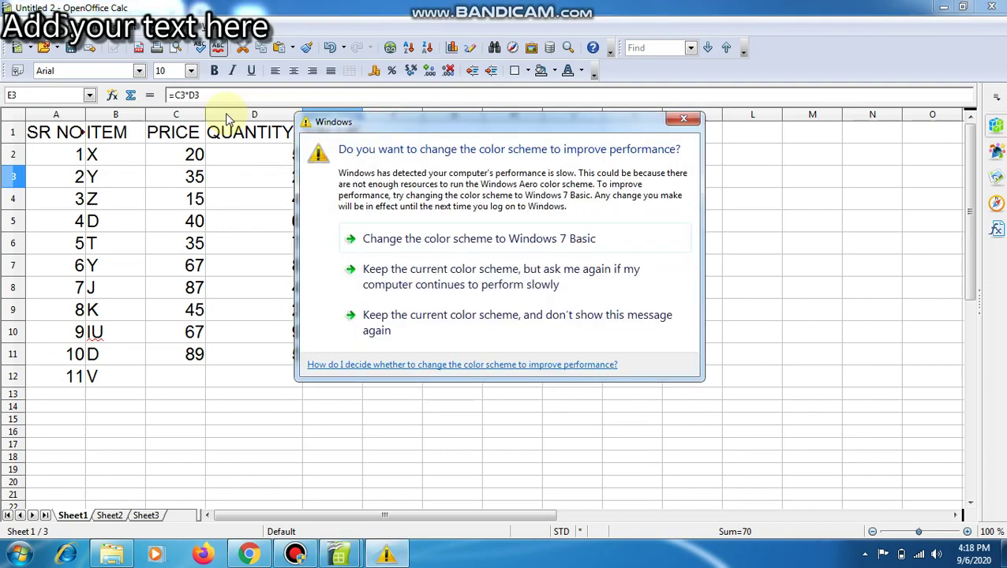
Dismiss the colour-scheme warning and compare E2's formula with the adjusted =C3*D3 in E3.
click(683, 119)
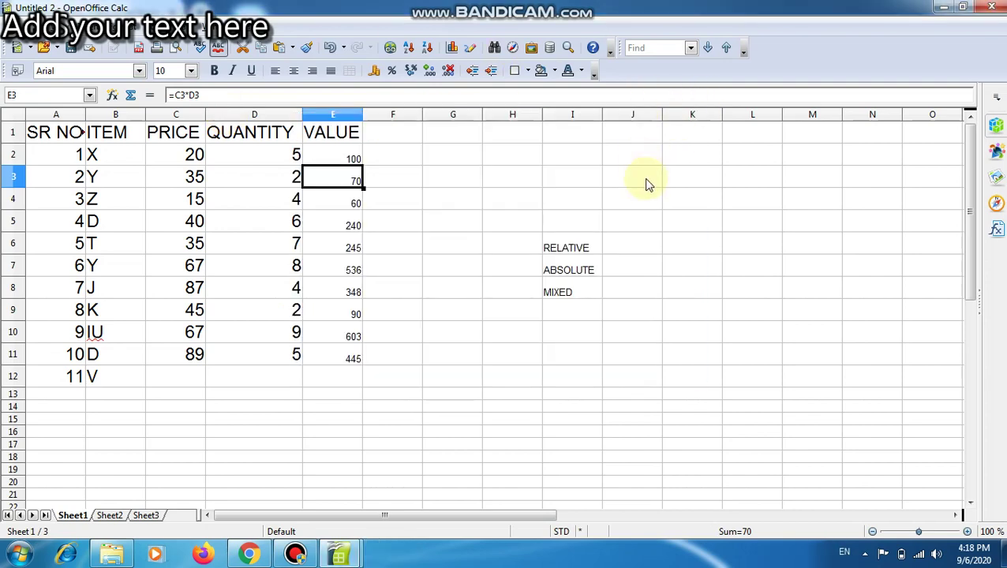
click(571, 277)
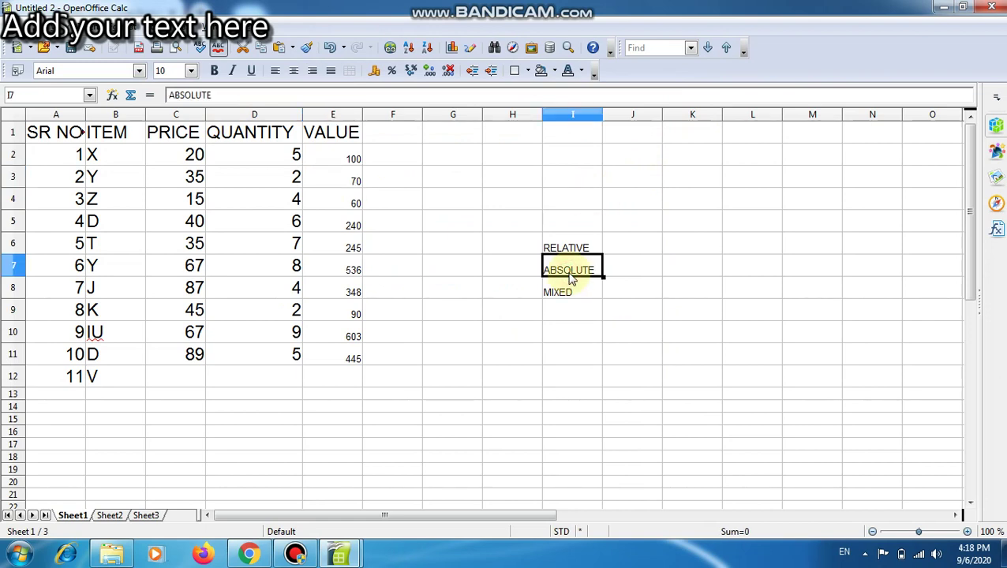
click(629, 248)
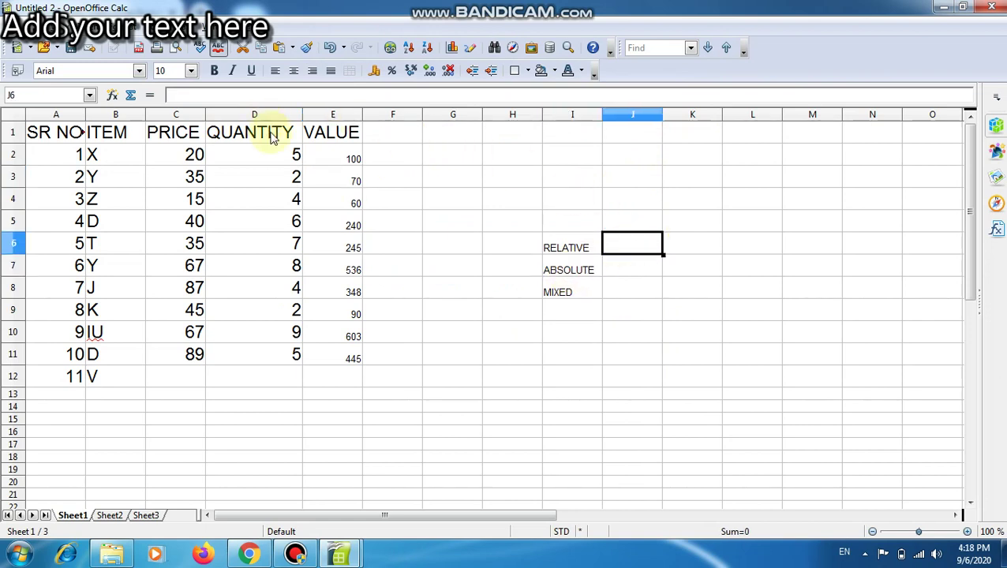
click(338, 164)
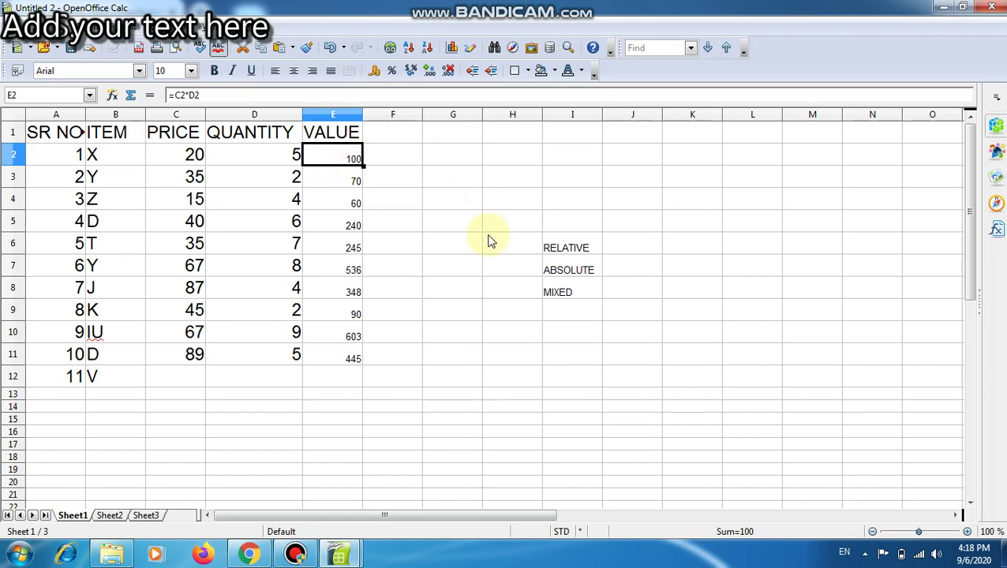
click(566, 272)
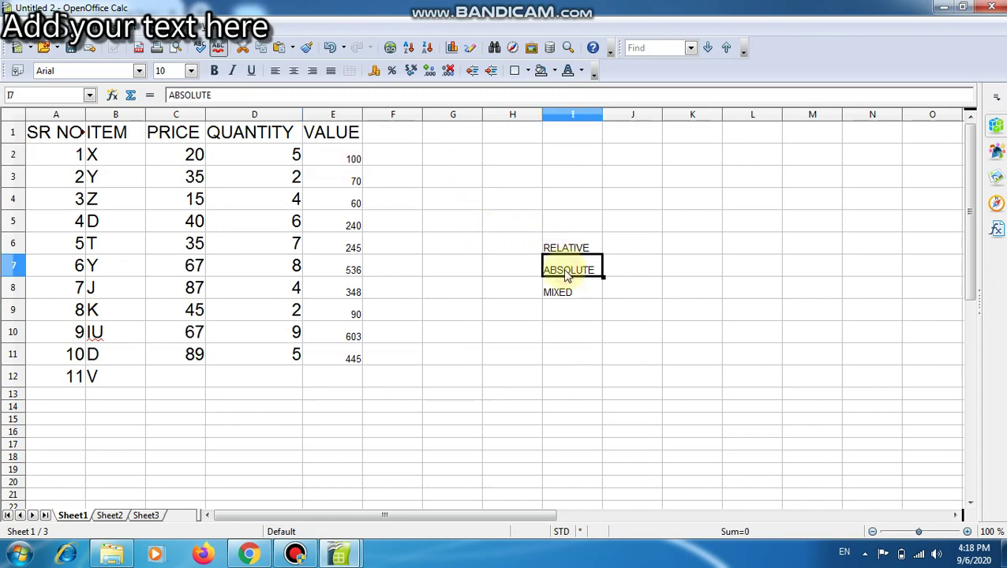
click(352, 175)
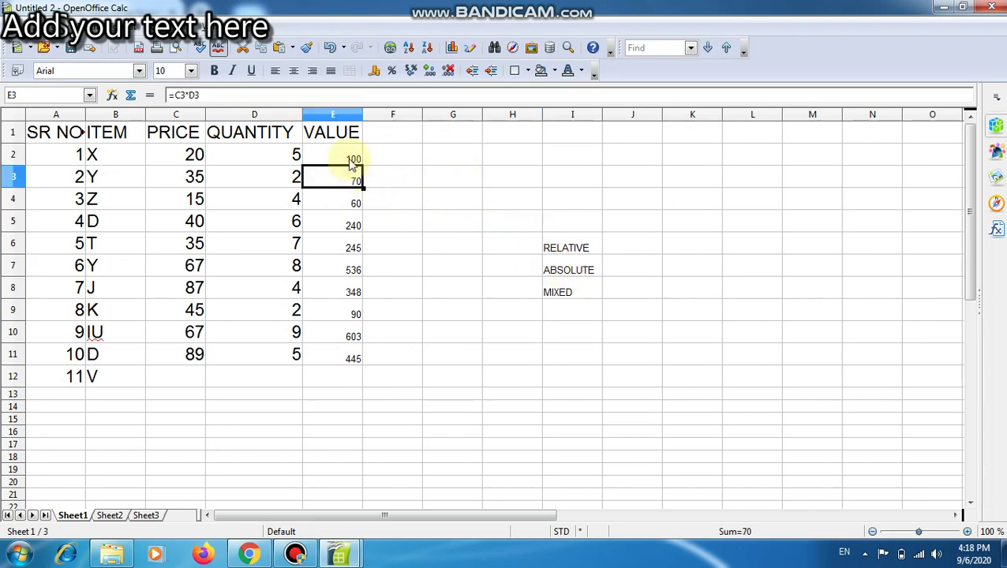
click(352, 160)
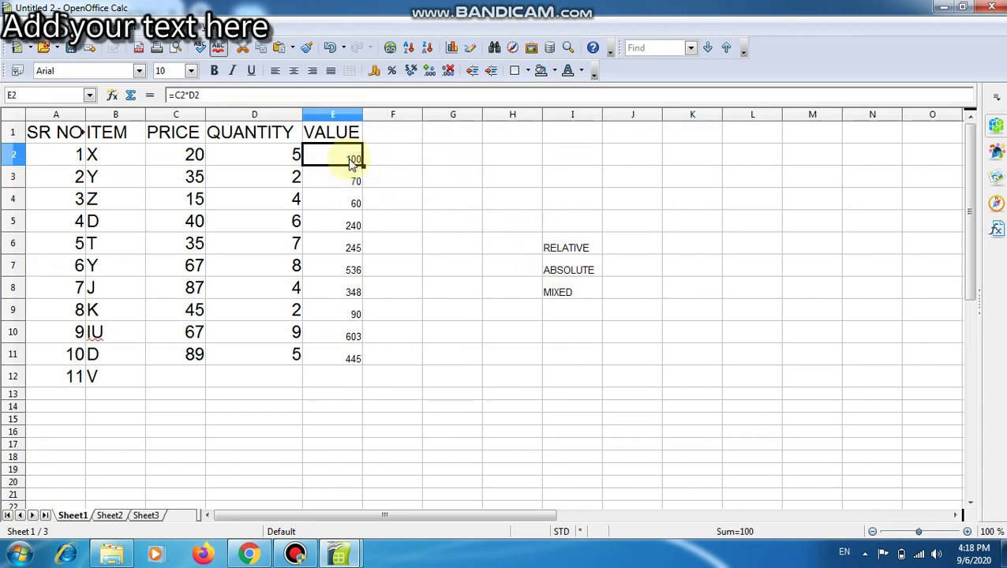
click(353, 176)
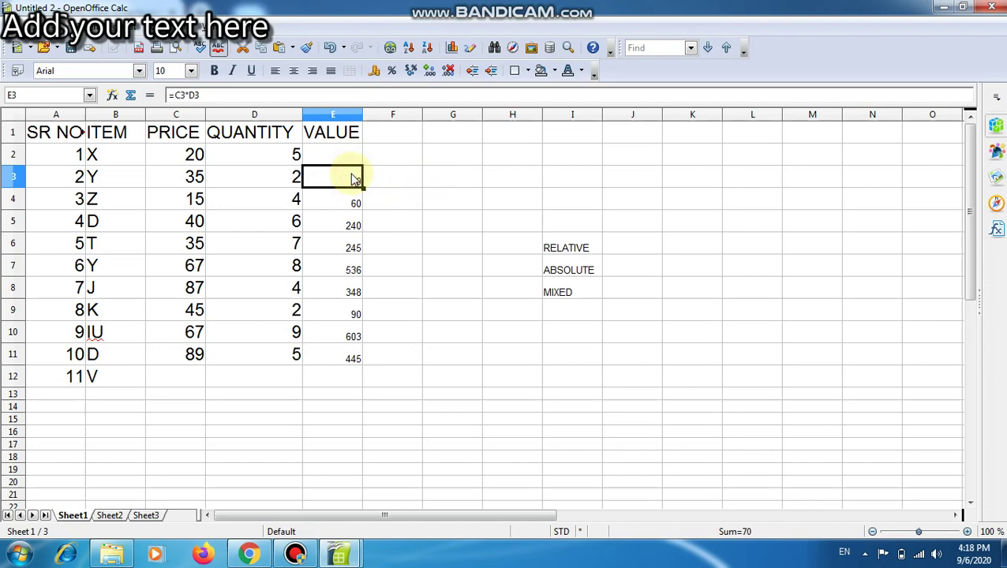
Delete E3's formula and clear the rest of the VALUE column using Delete all.
key(Delete)
drag(353, 179, 373, 405)
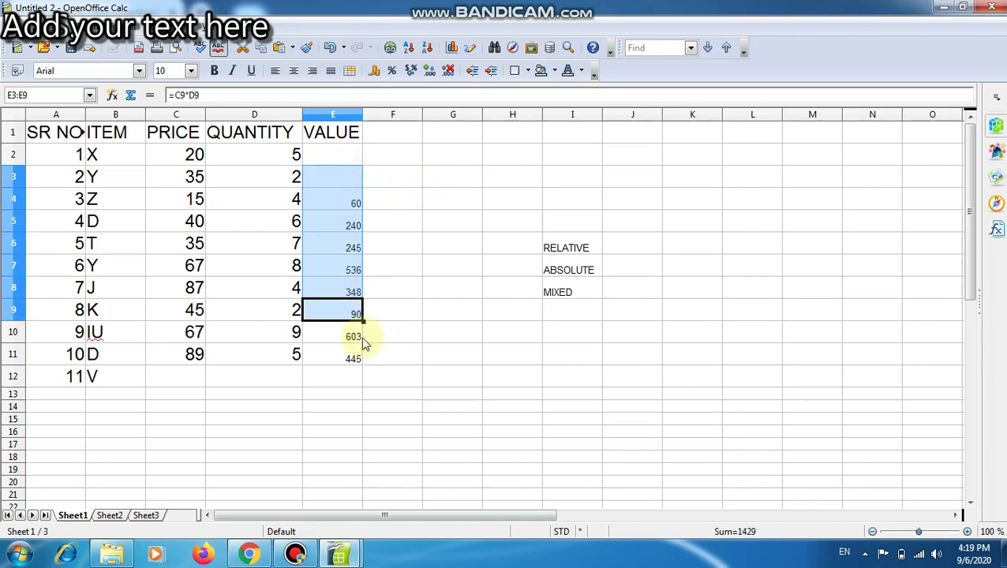
key(BackSpace)
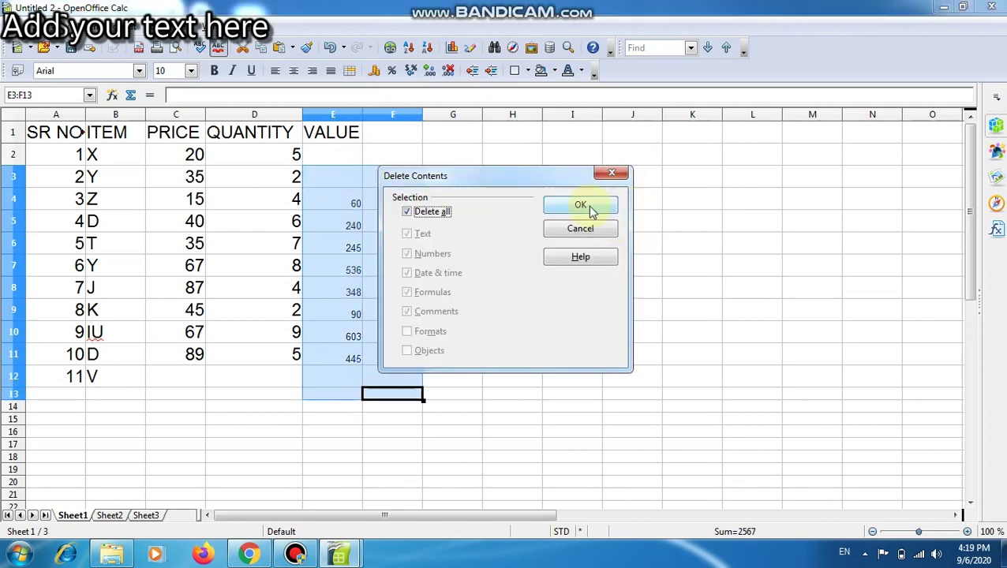
click(588, 209)
click(486, 223)
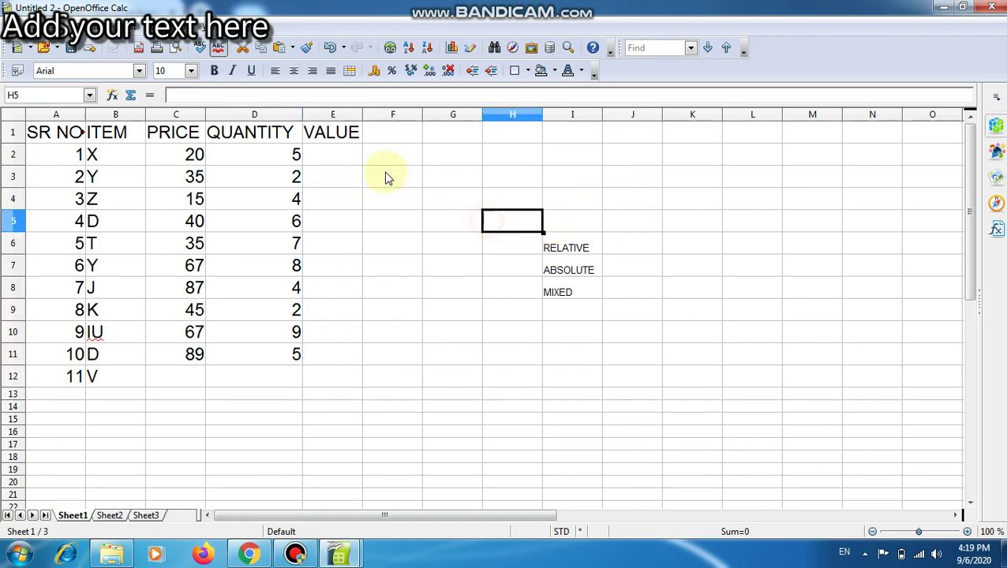
click(327, 177)
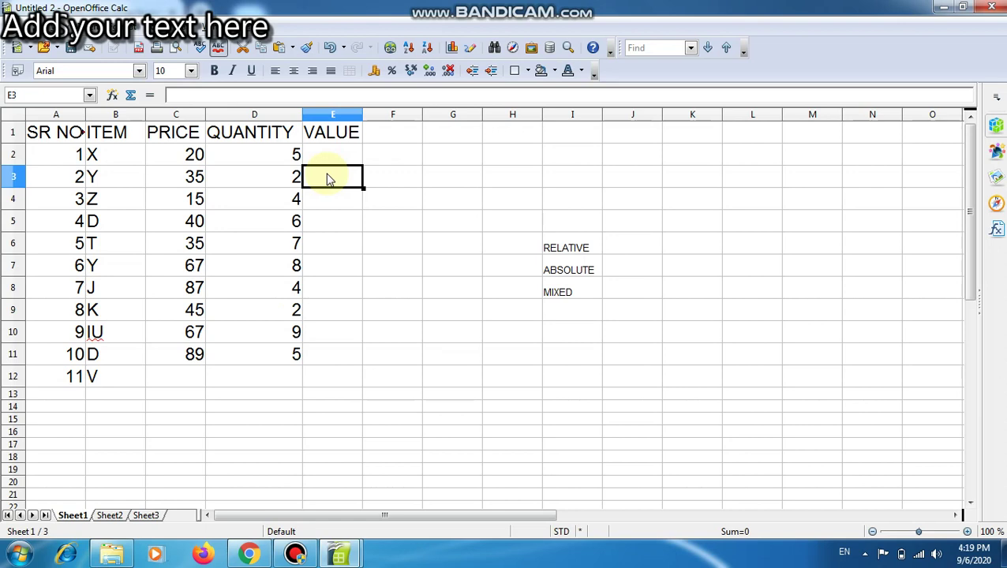
Enter =C2*$D$2 in E2, dismissing the colour-scheme prompt along the way.
click(333, 152)
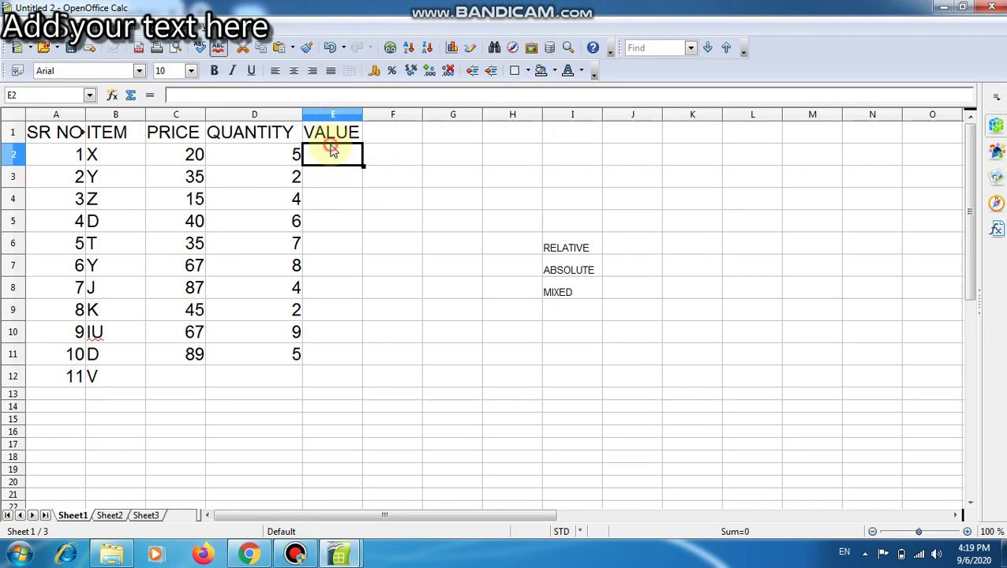
text(=)
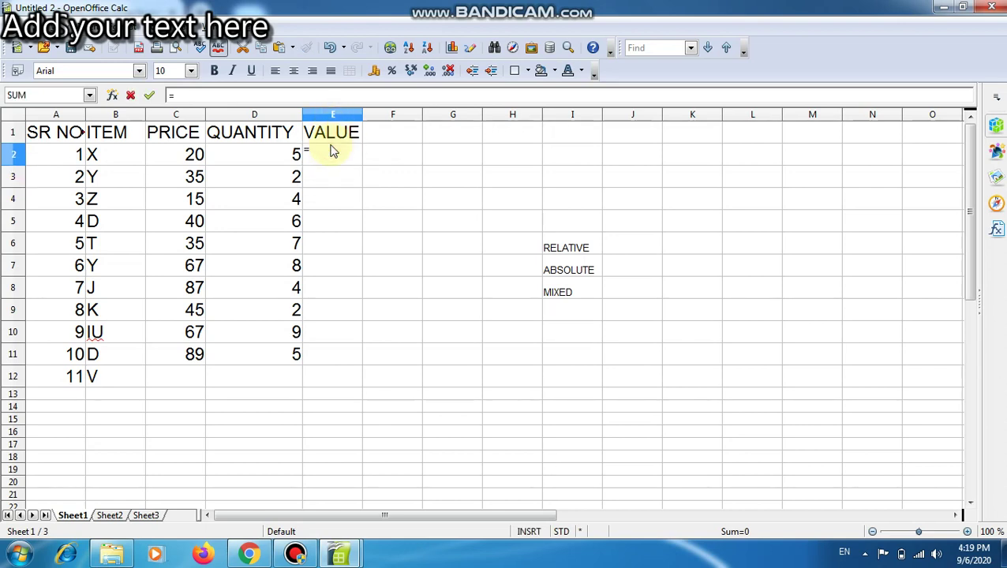
click(195, 161)
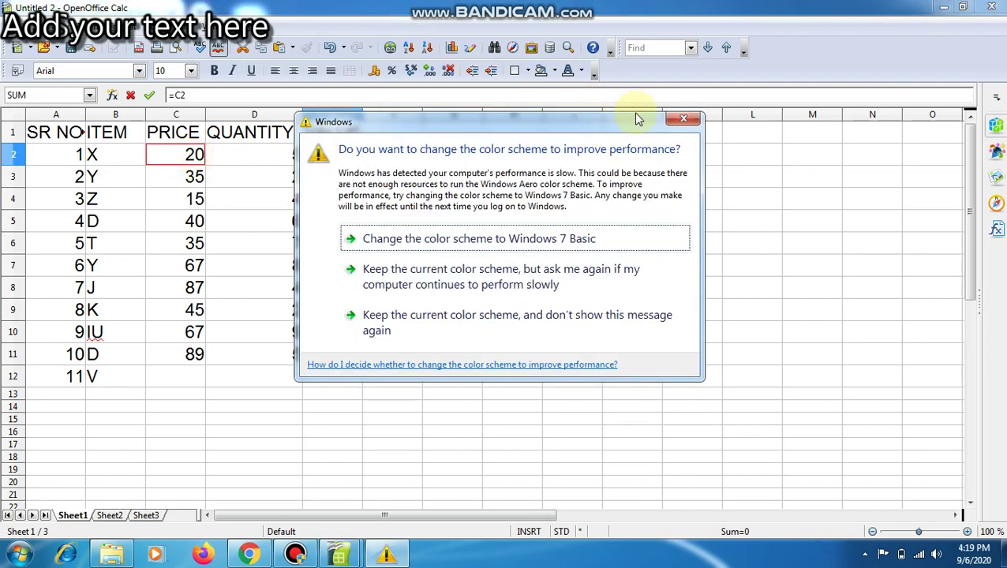
click(683, 119)
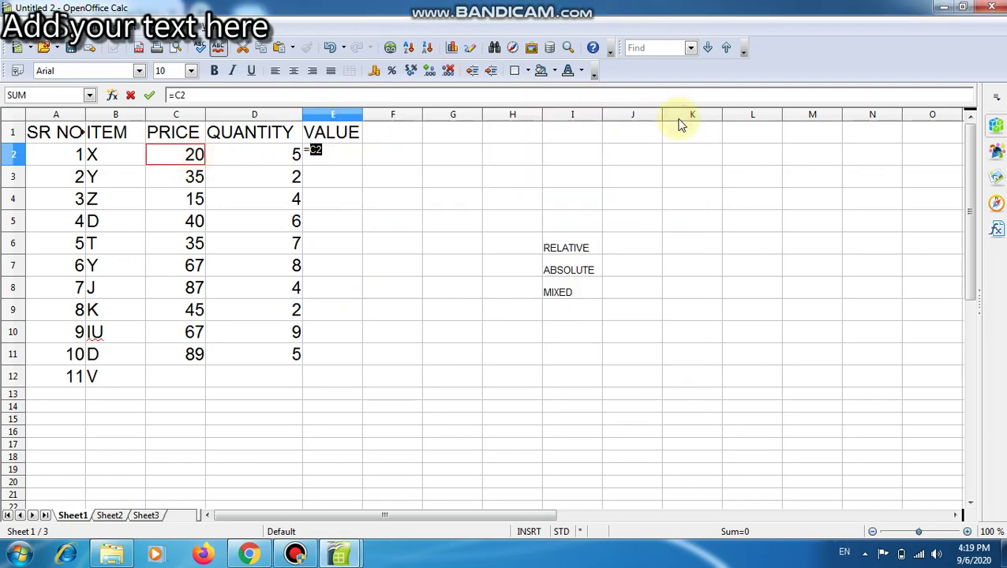
text(*)
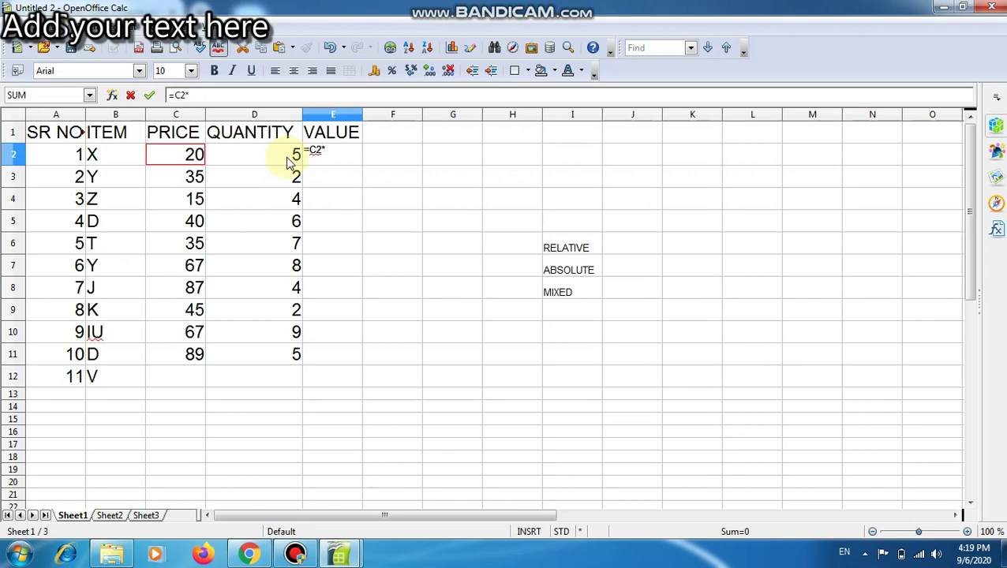
text($)
text(D)
text($2)
key(Return)
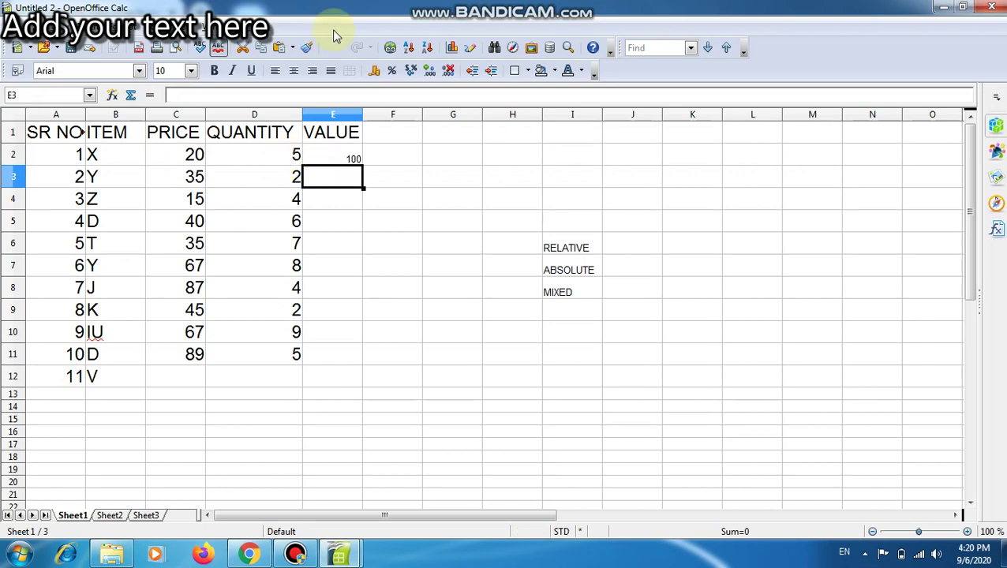
Fill =C2*$D$2 from E2 down to E10 and confirm E3 reads =C3*$D$2 (175).
click(337, 158)
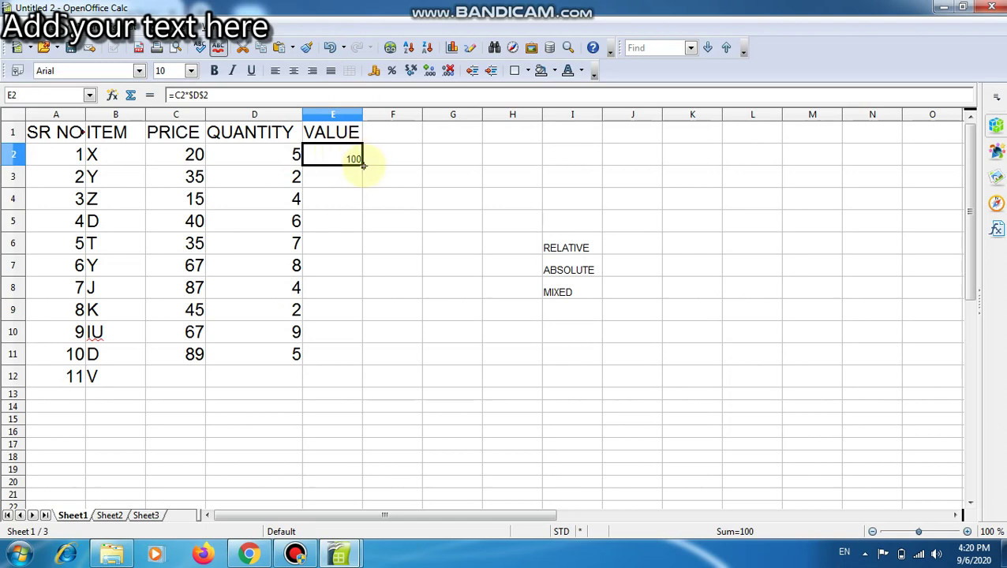
drag(363, 166, 365, 341)
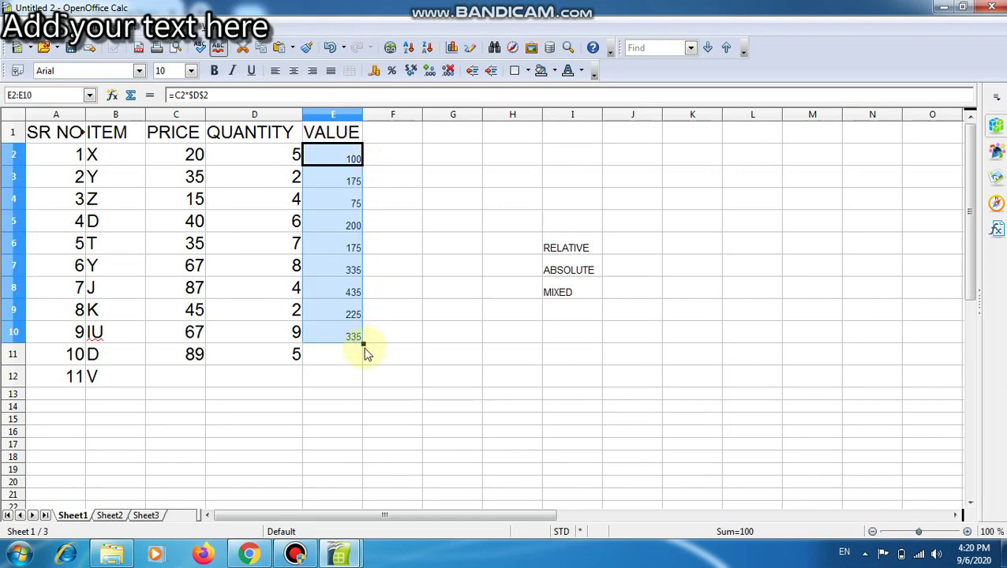
click(407, 224)
click(337, 178)
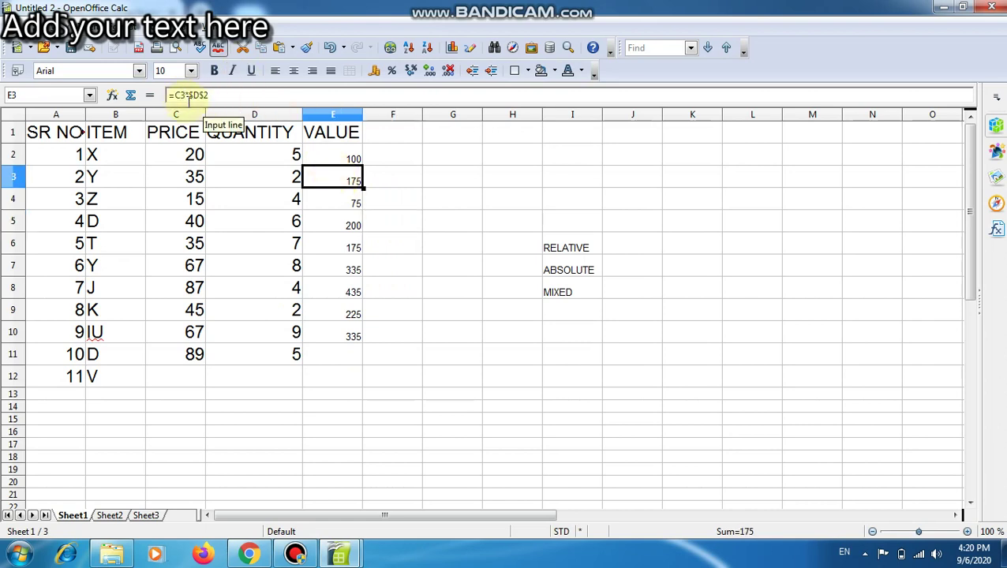
click(330, 155)
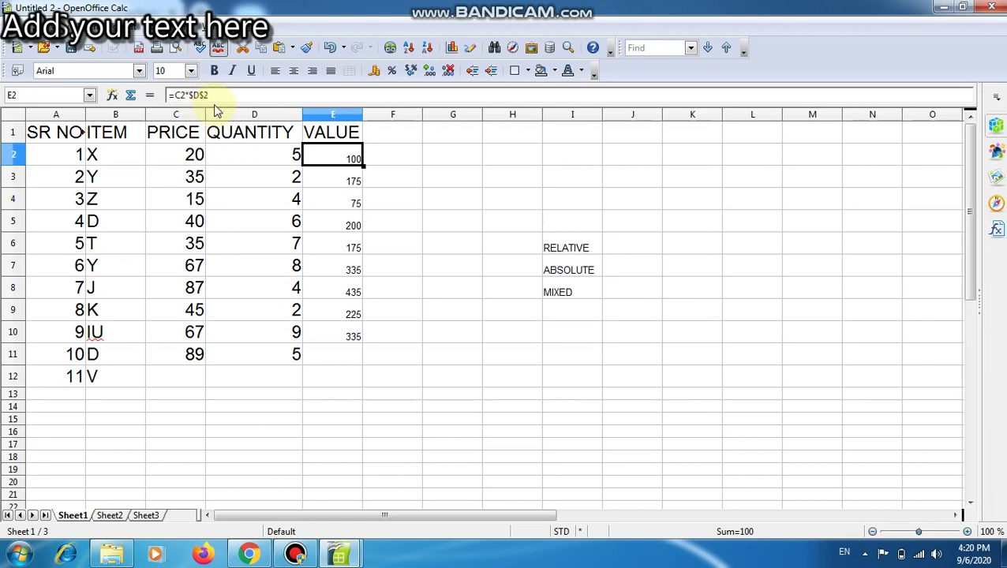
click(311, 181)
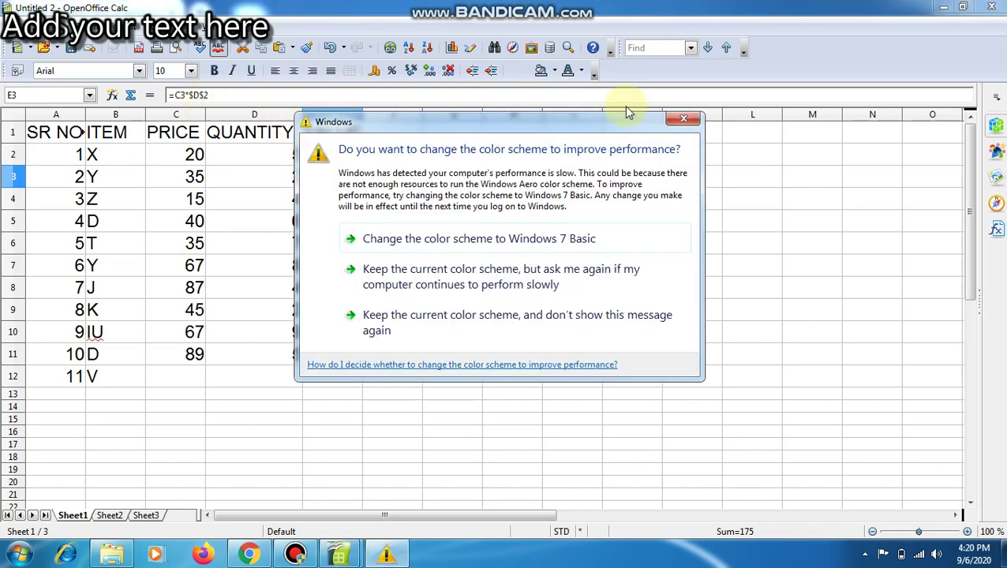
click(683, 121)
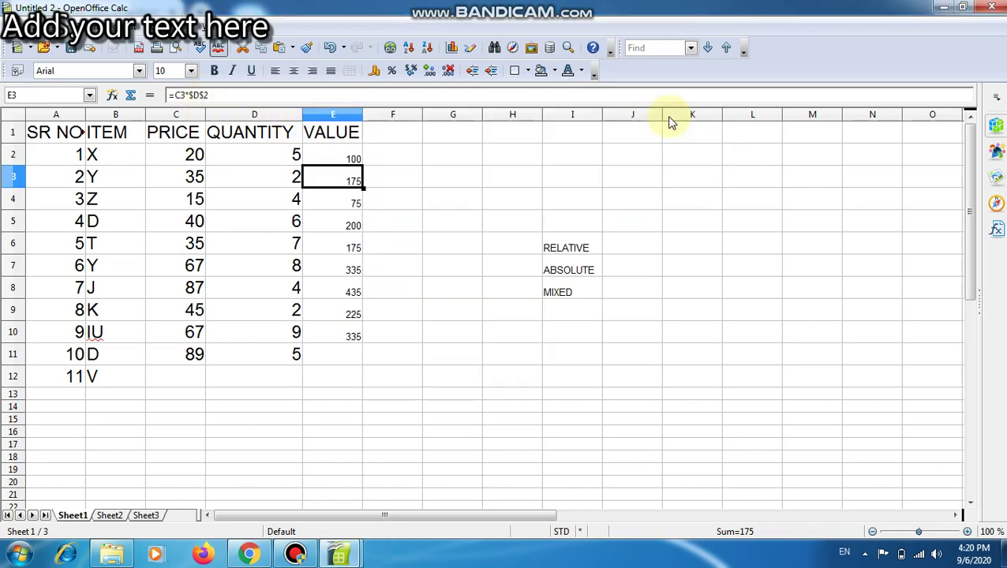
click(278, 155)
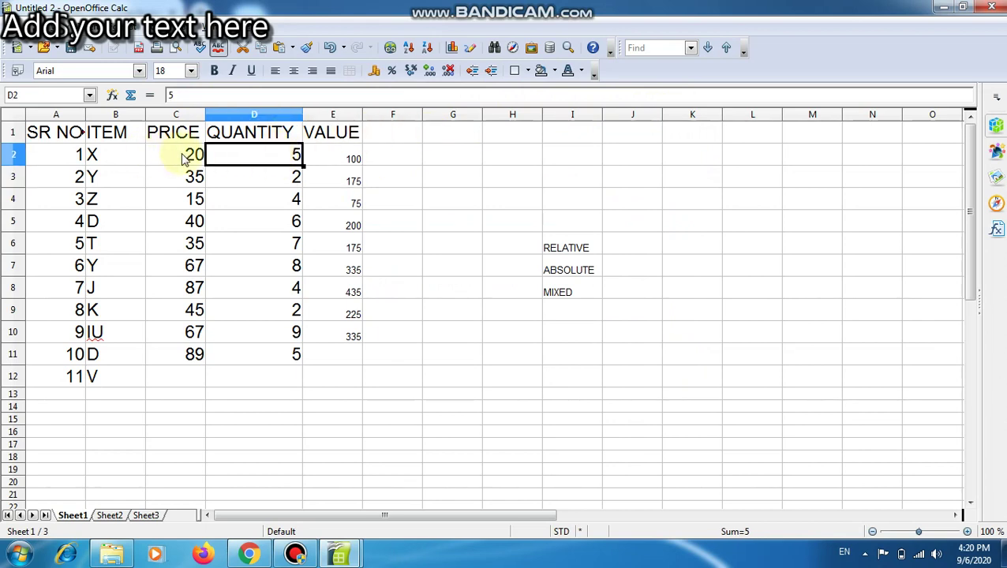
drag(183, 156, 194, 356)
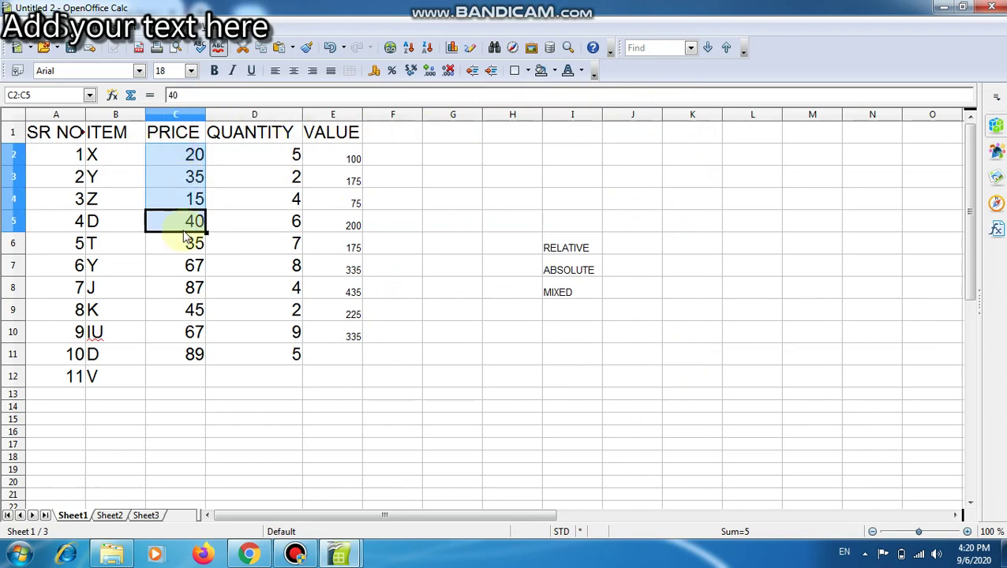
click(260, 164)
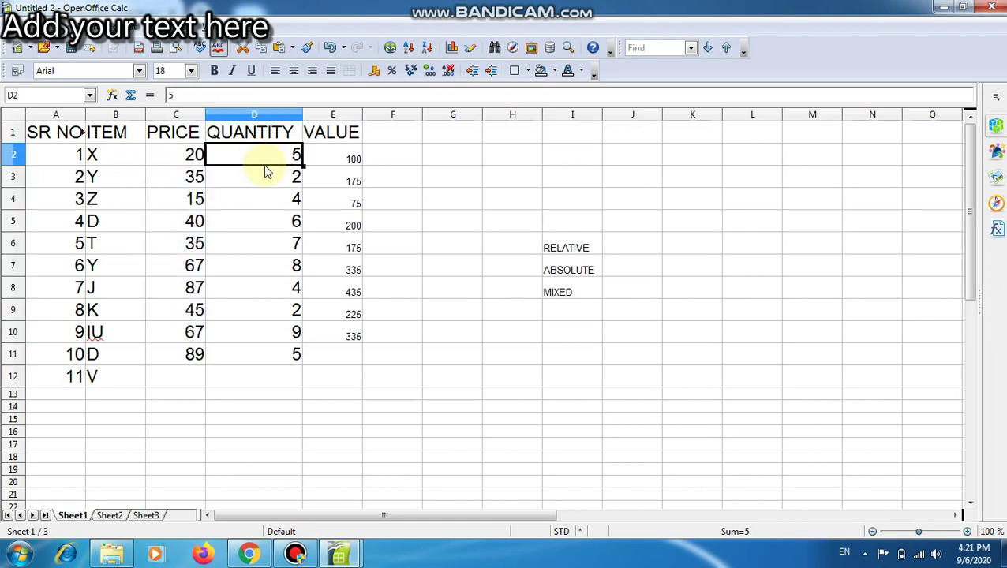
click(268, 175)
click(276, 200)
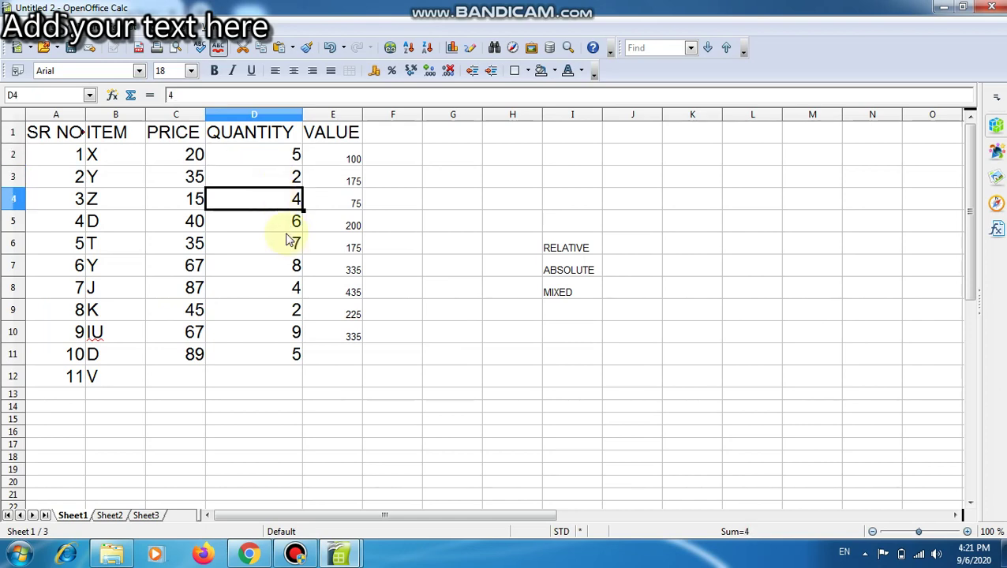
click(195, 177)
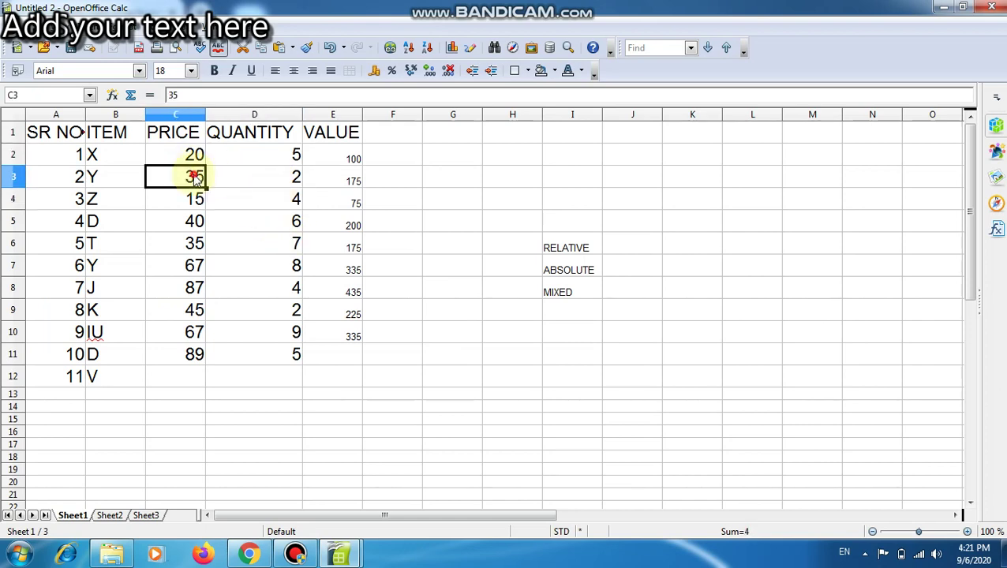
click(272, 135)
click(197, 207)
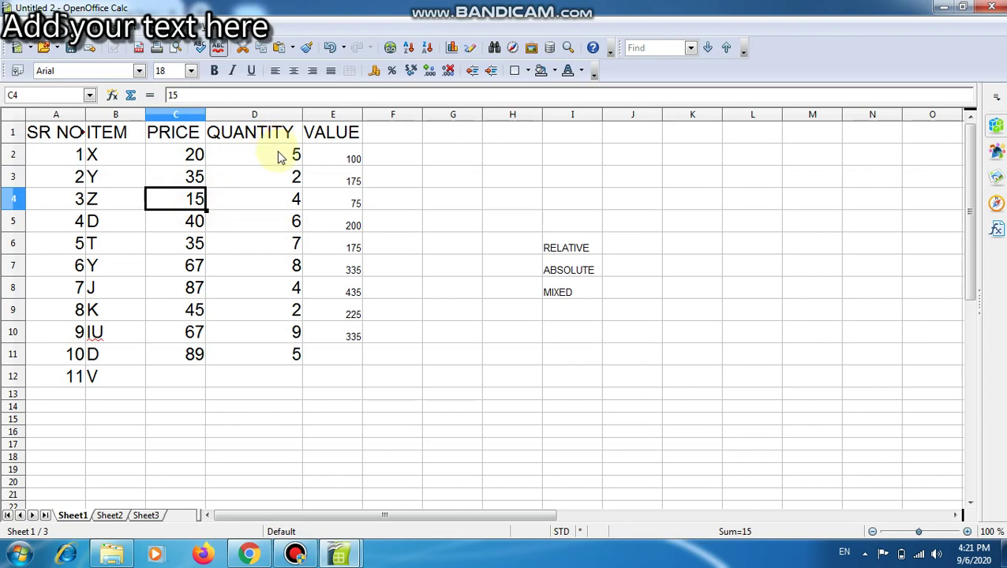
click(279, 154)
click(192, 265)
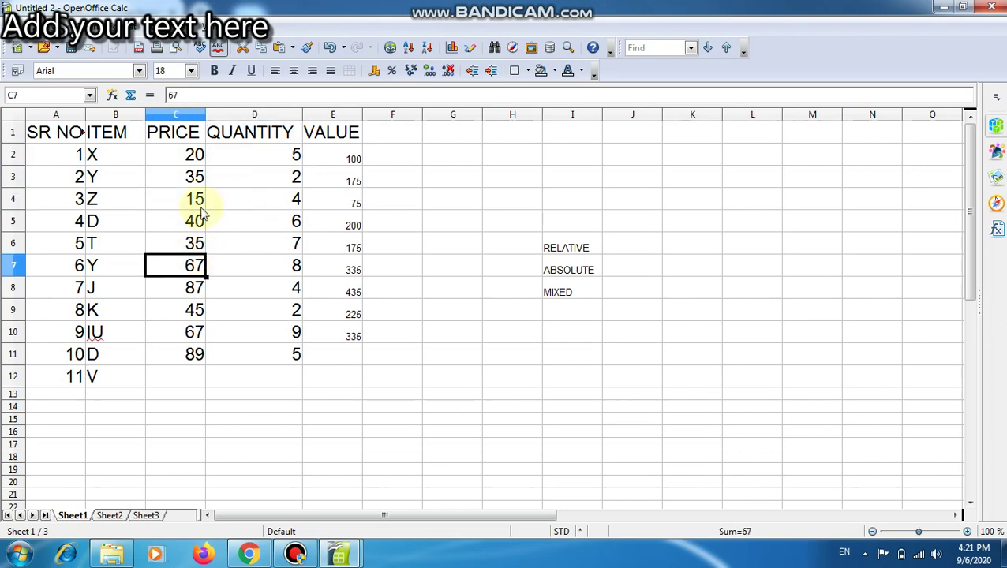
click(286, 160)
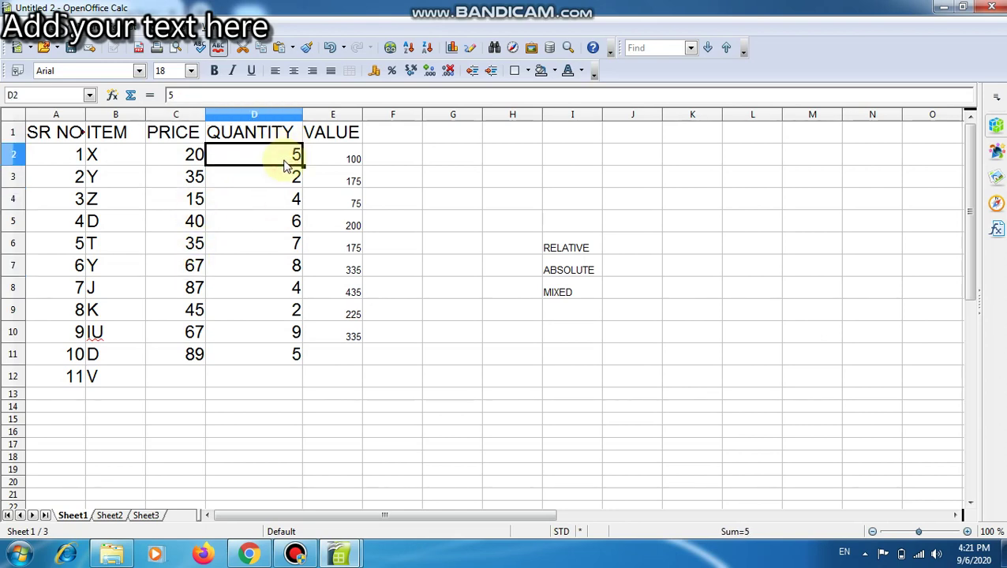
click(353, 225)
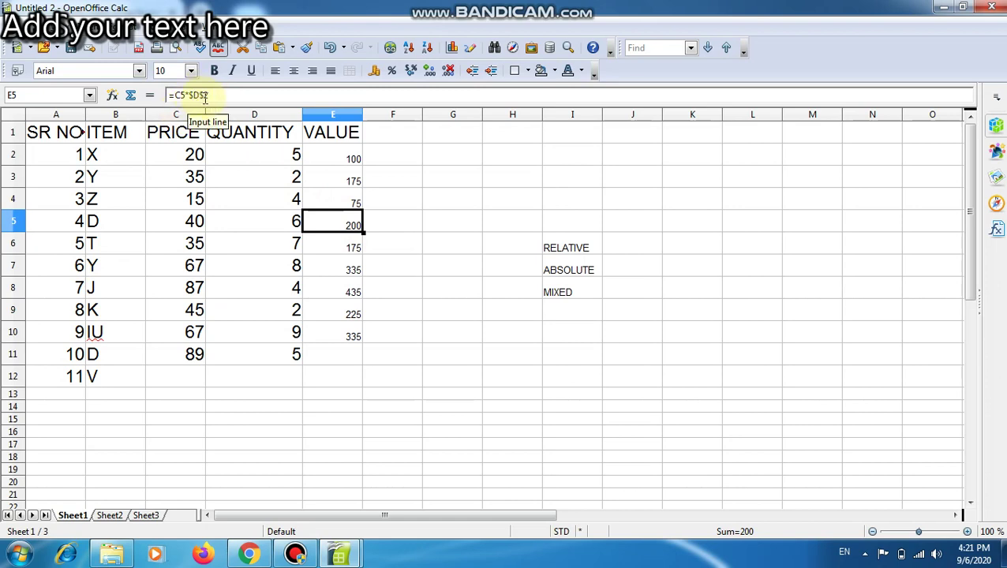
click(272, 150)
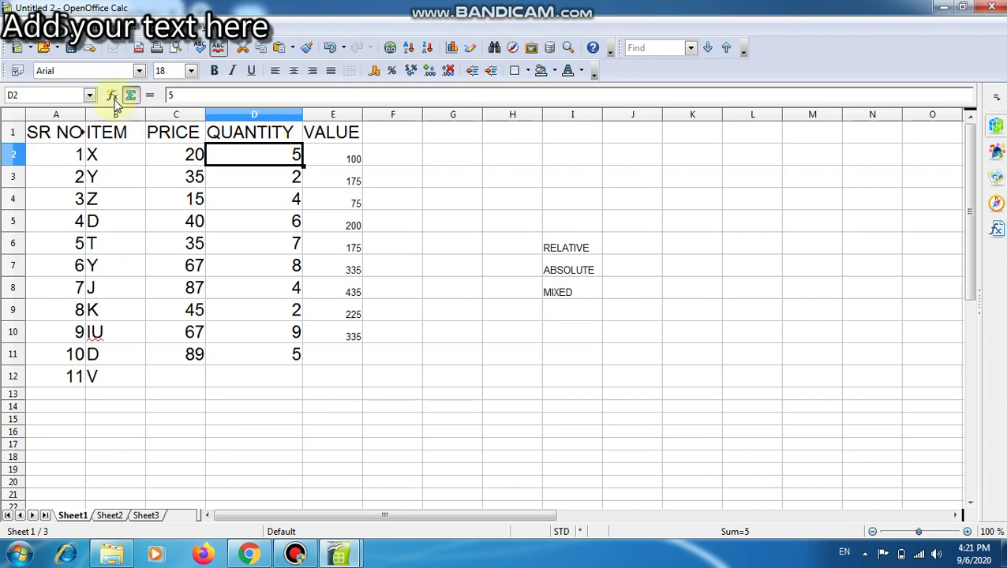
click(190, 196)
click(195, 265)
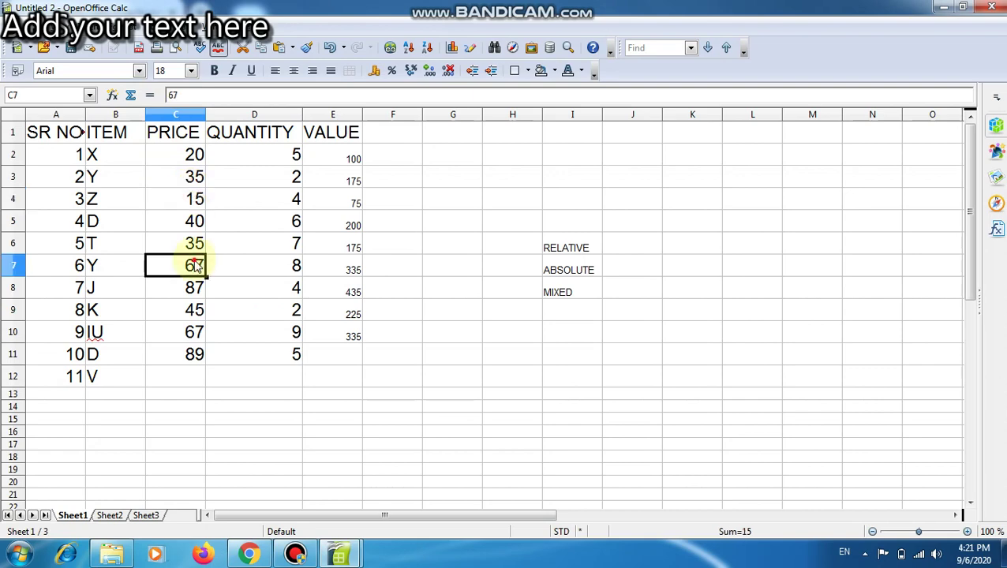
click(269, 170)
click(277, 245)
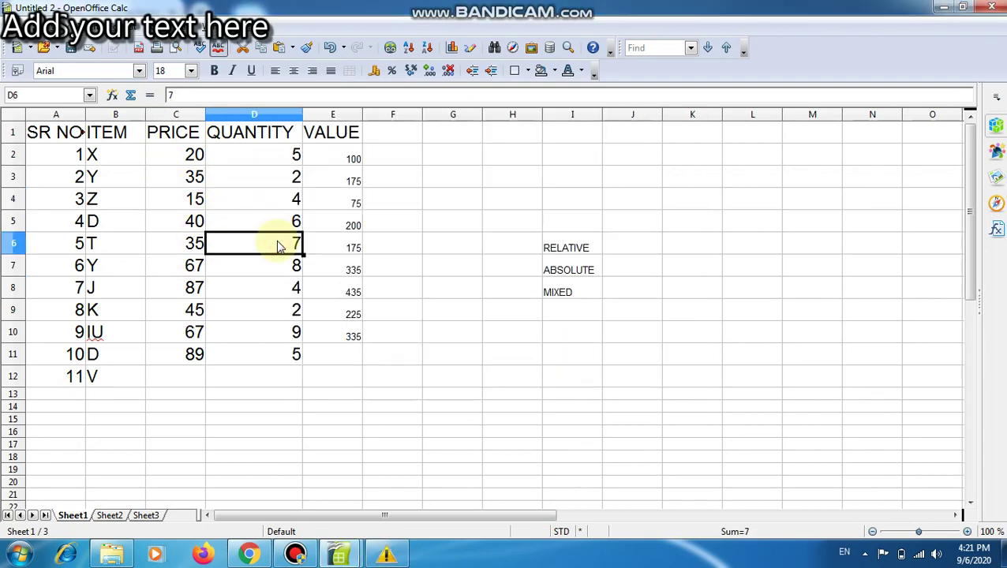
click(397, 263)
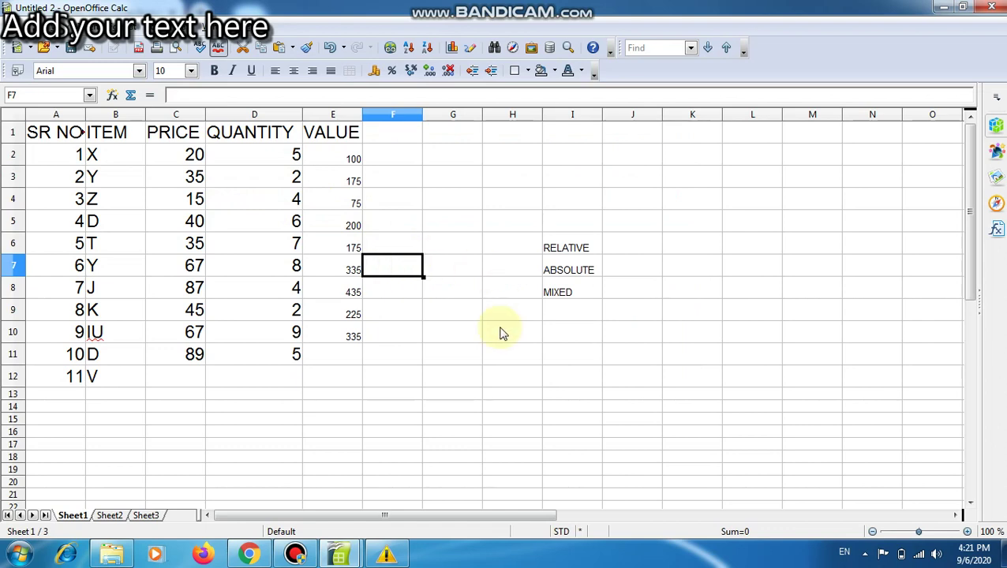
Point to the MIXED, RELATIVE and ABSOLUTE labels and the cells beside them.
click(589, 295)
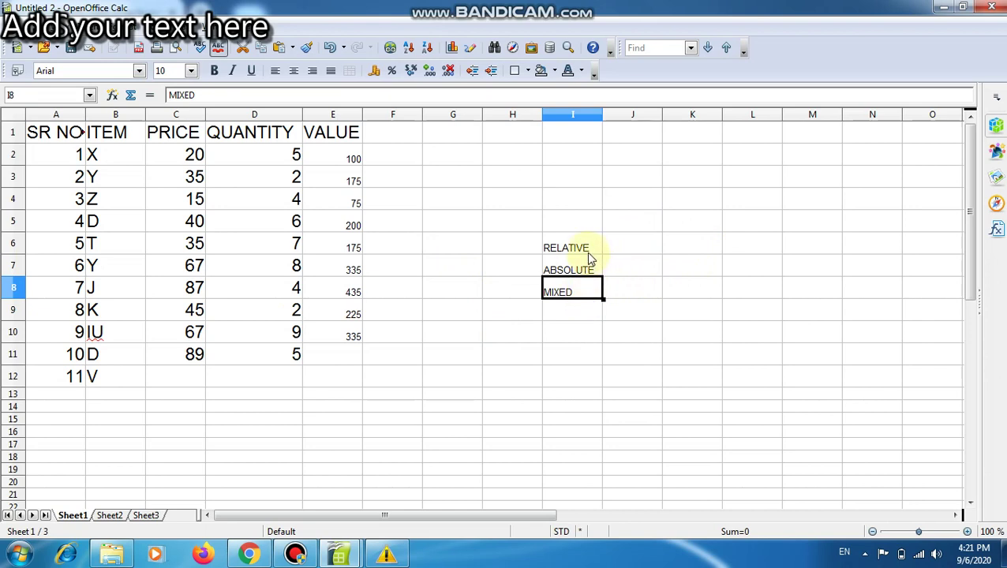
click(590, 258)
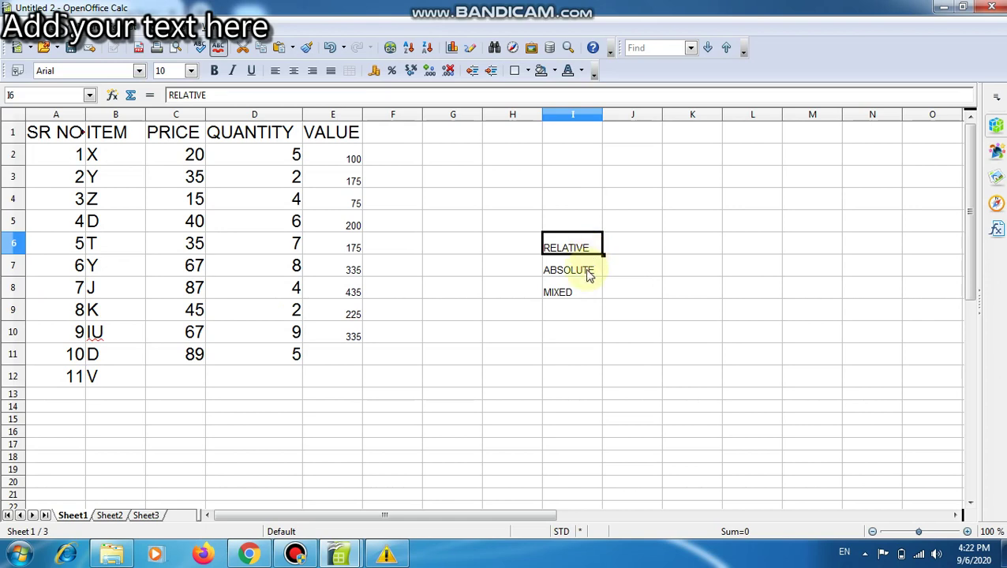
click(590, 273)
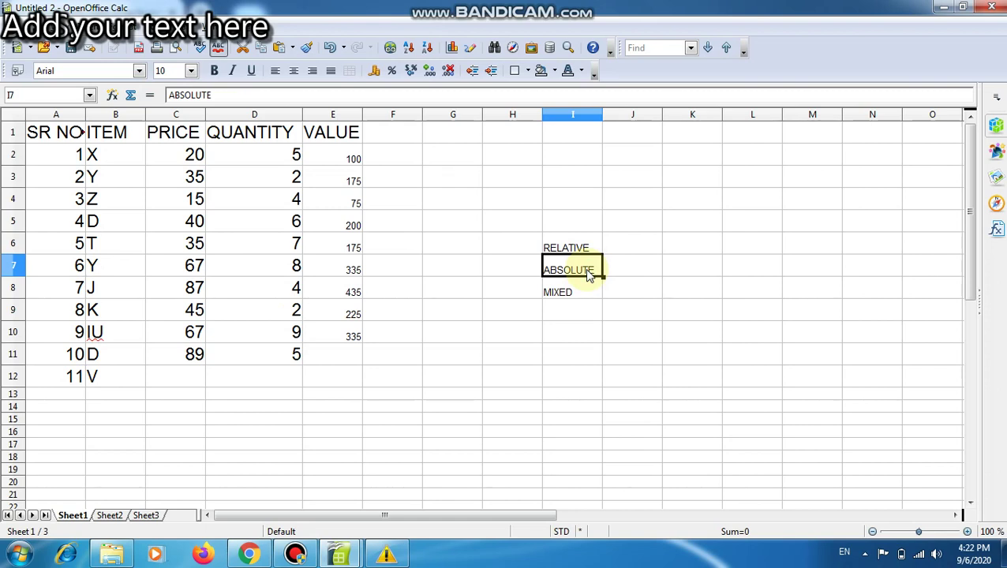
click(610, 297)
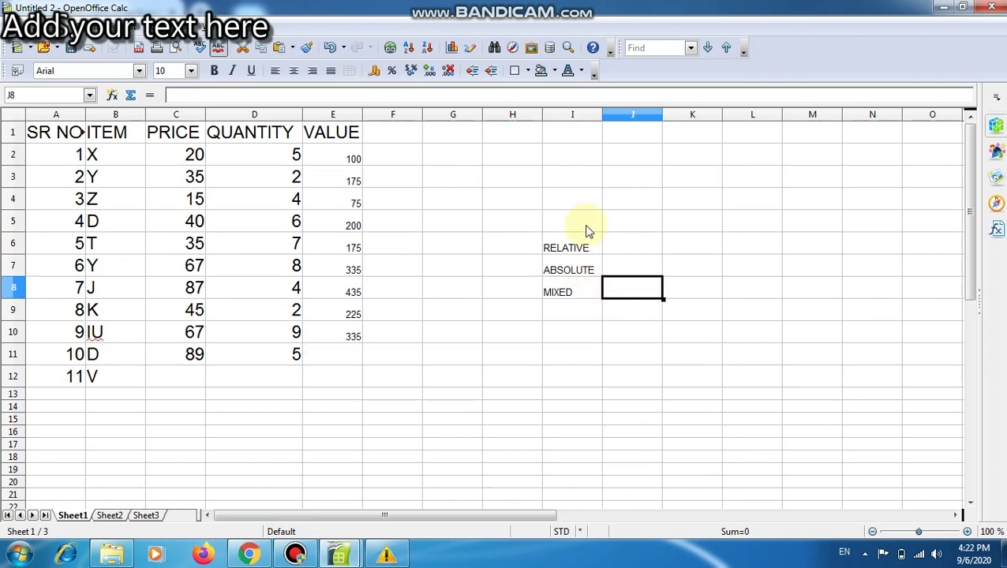
click(600, 249)
click(637, 275)
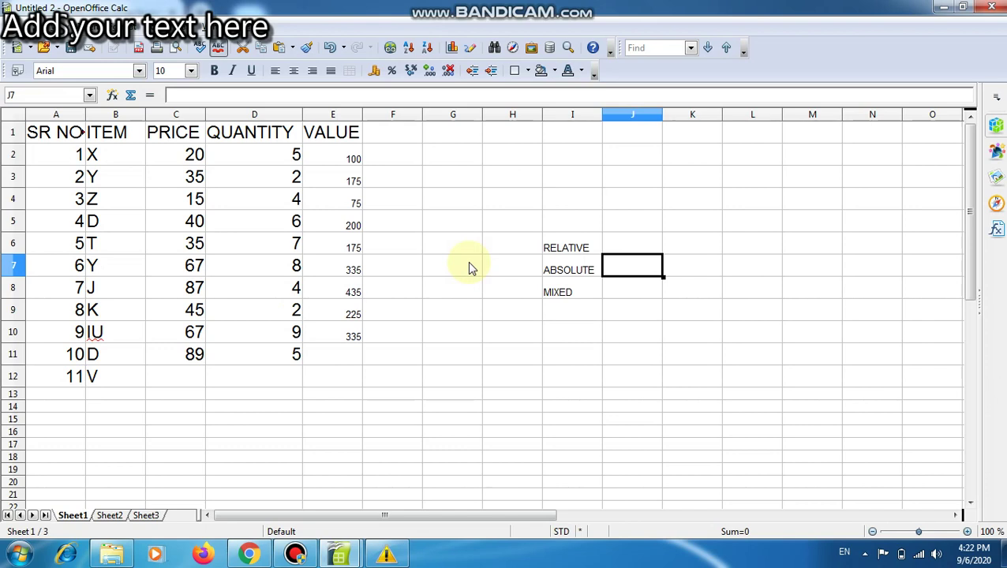
Clear the E2:E13 results with Delete all and reselect E2.
click(352, 160)
drag(352, 160, 361, 399)
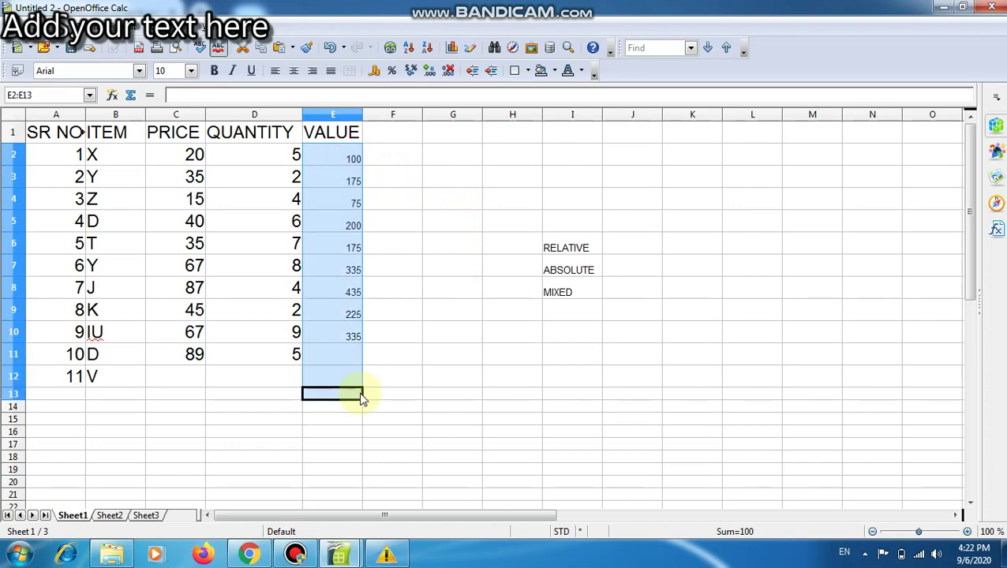
key(Delete)
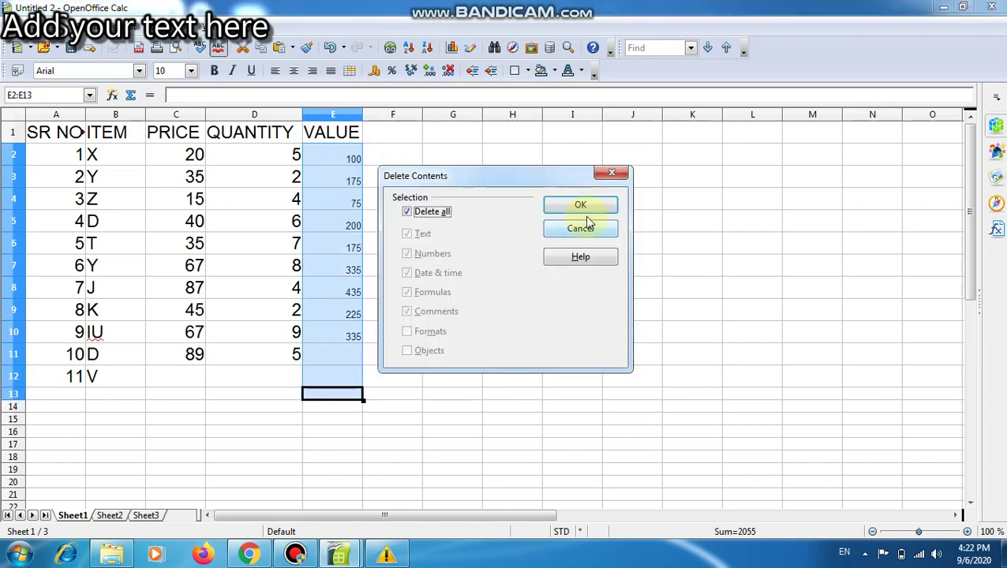
click(583, 212)
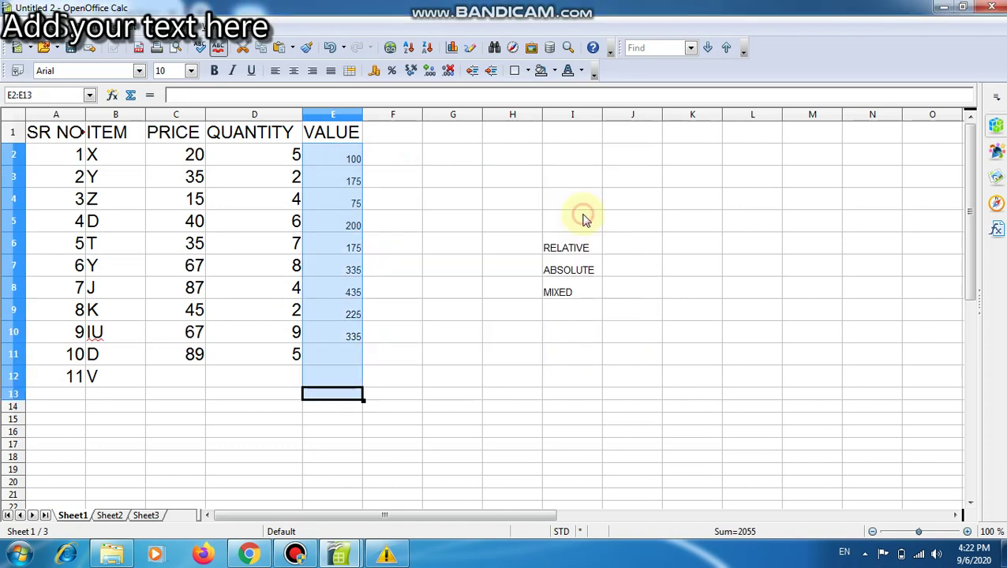
click(322, 158)
Enter the row-locked formula =C2*D$2 in E2, giving 100.
text(=)
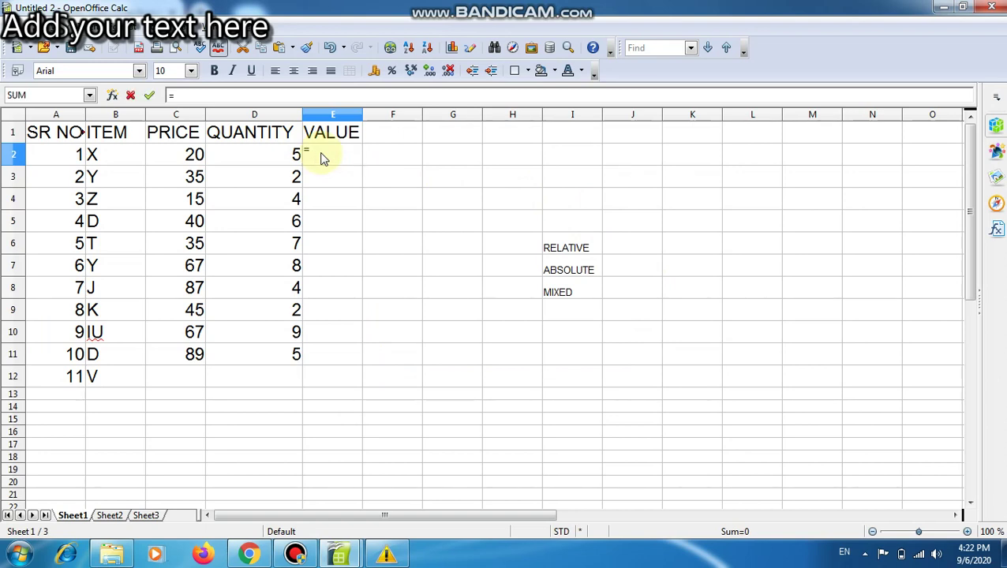
click(192, 156)
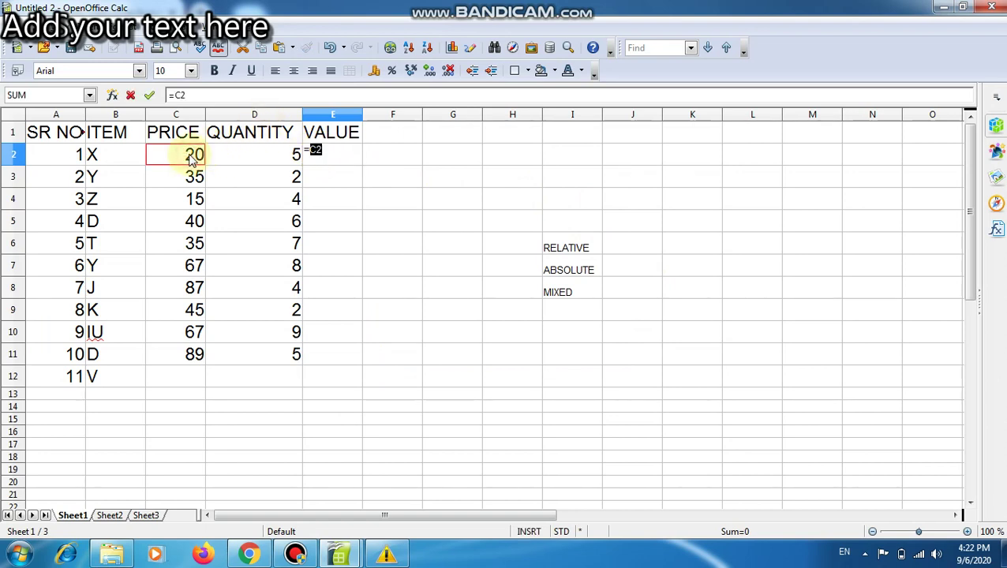
text(*)
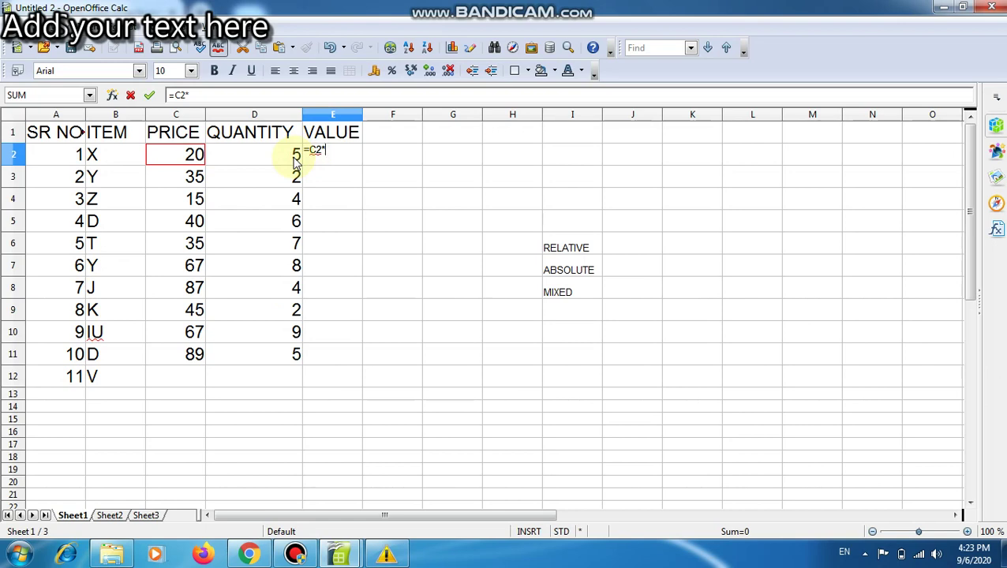
text(D)
text($)
text(2)
key(Return)
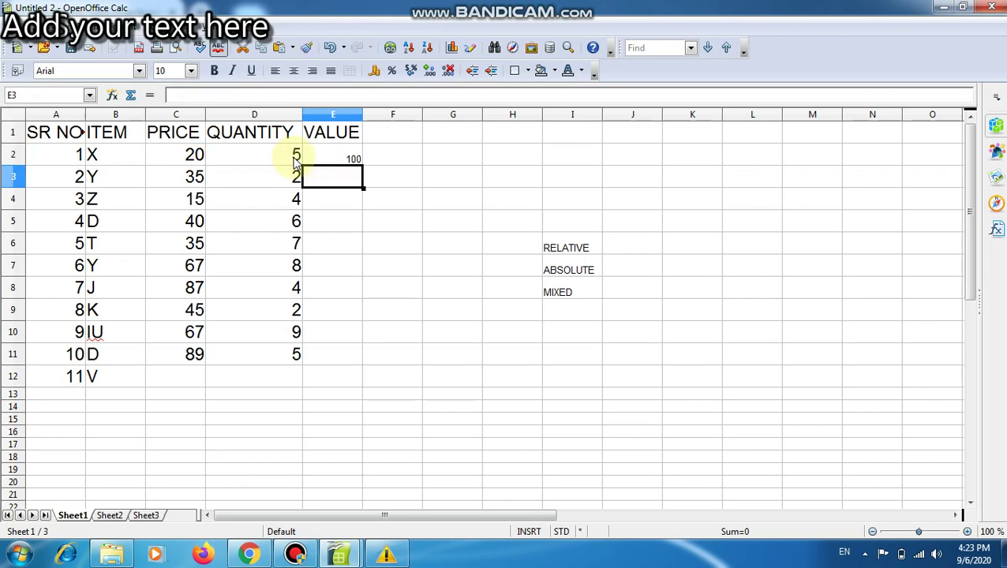
click(348, 160)
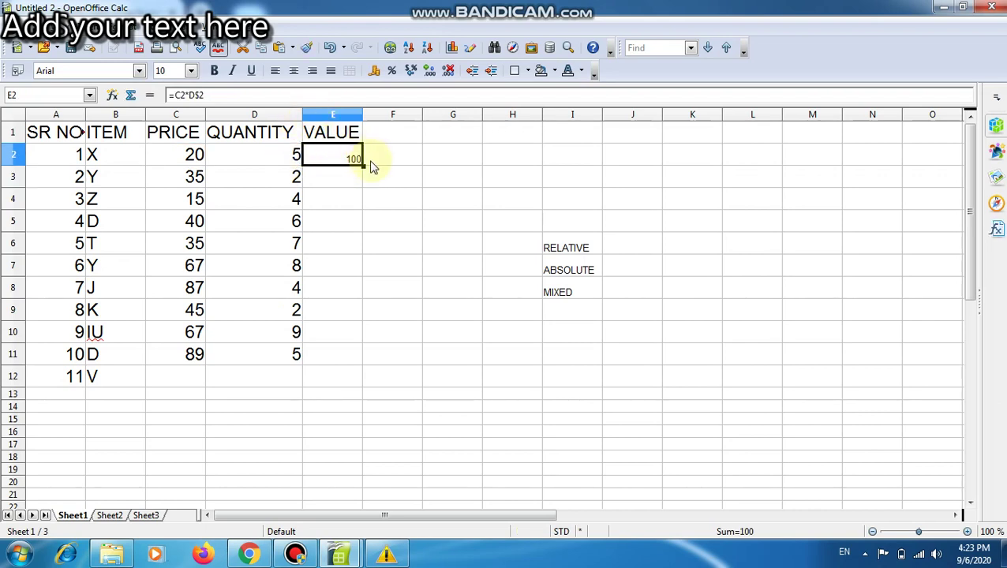
drag(363, 166, 360, 357)
click(409, 284)
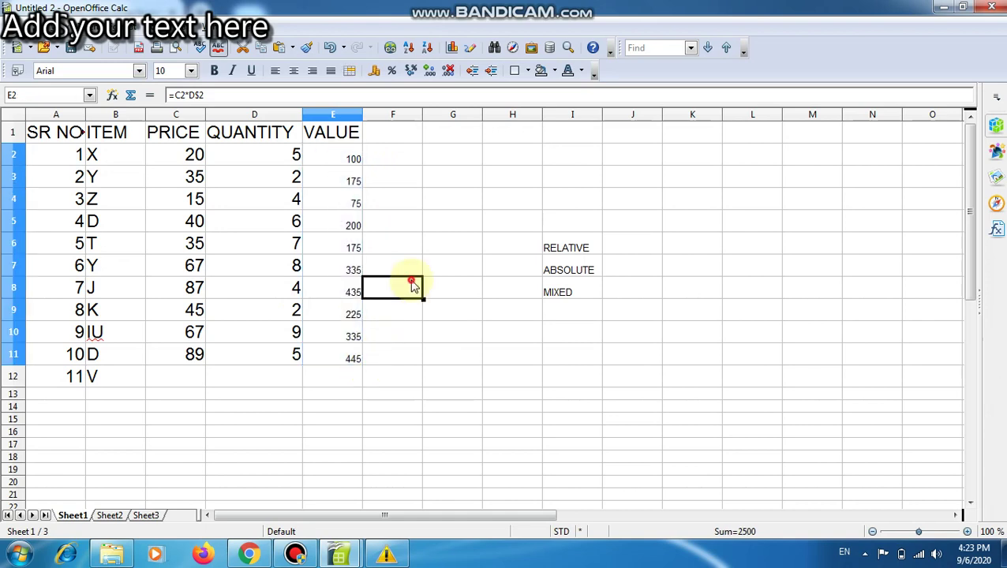
click(335, 184)
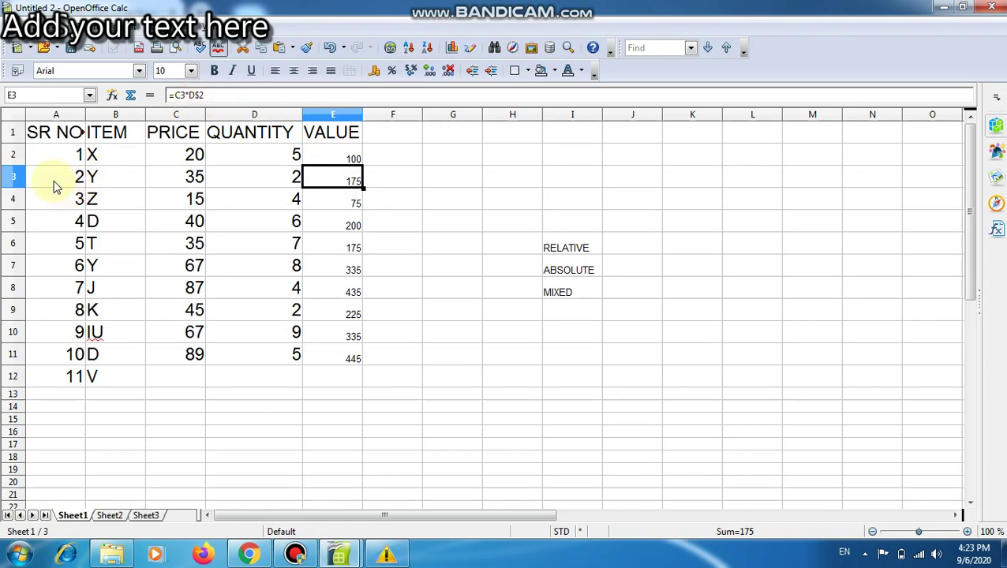
click(330, 158)
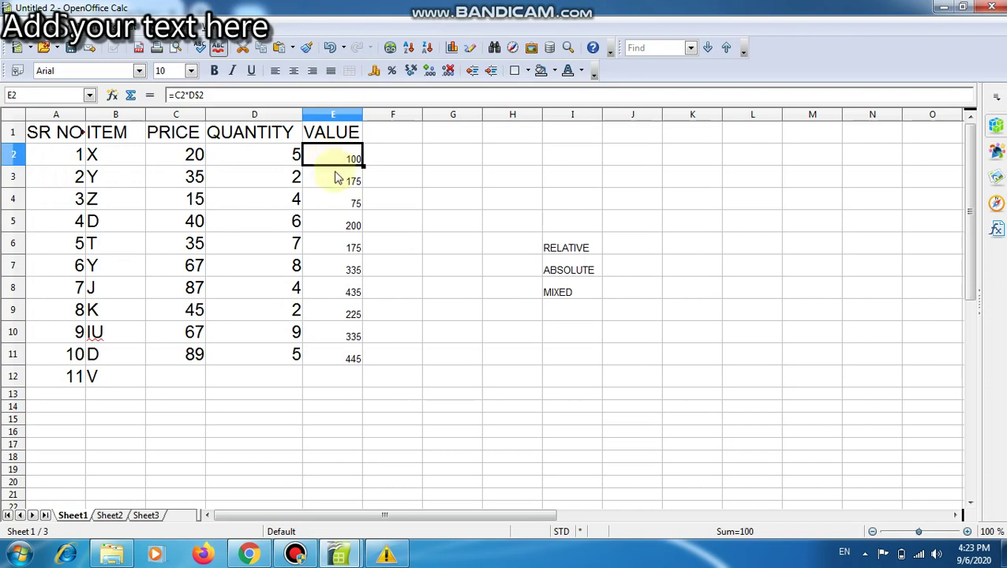
click(337, 175)
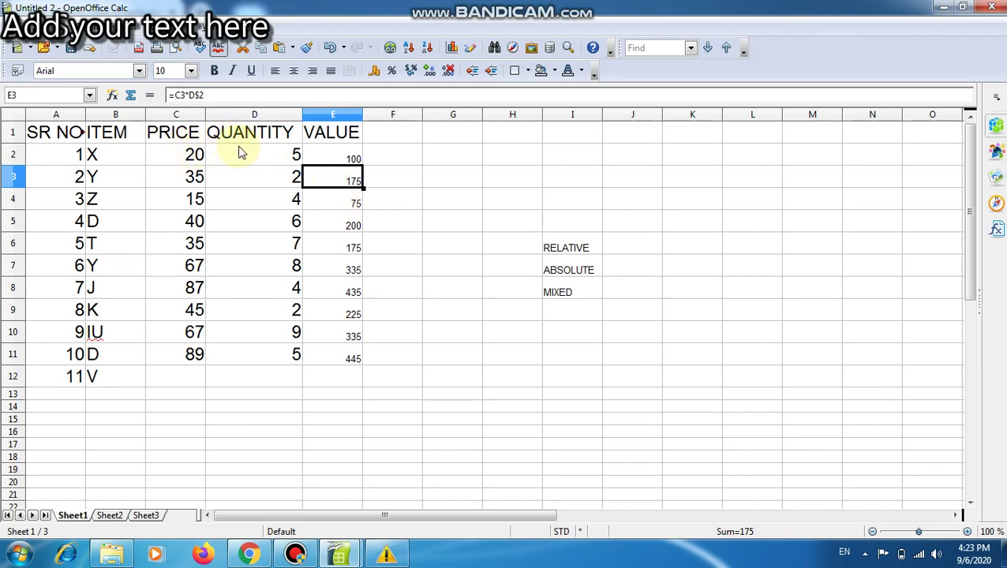
click(180, 155)
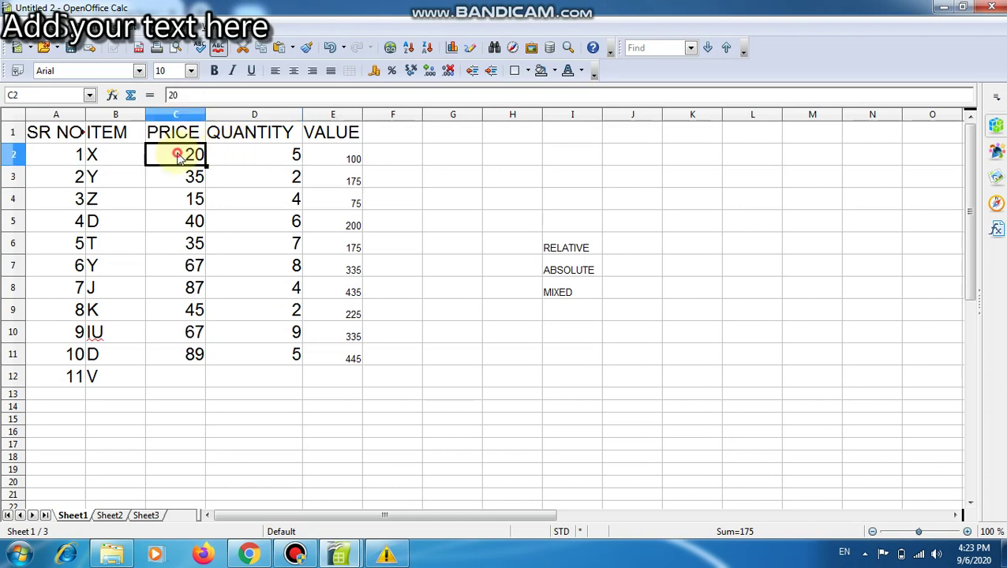
click(249, 159)
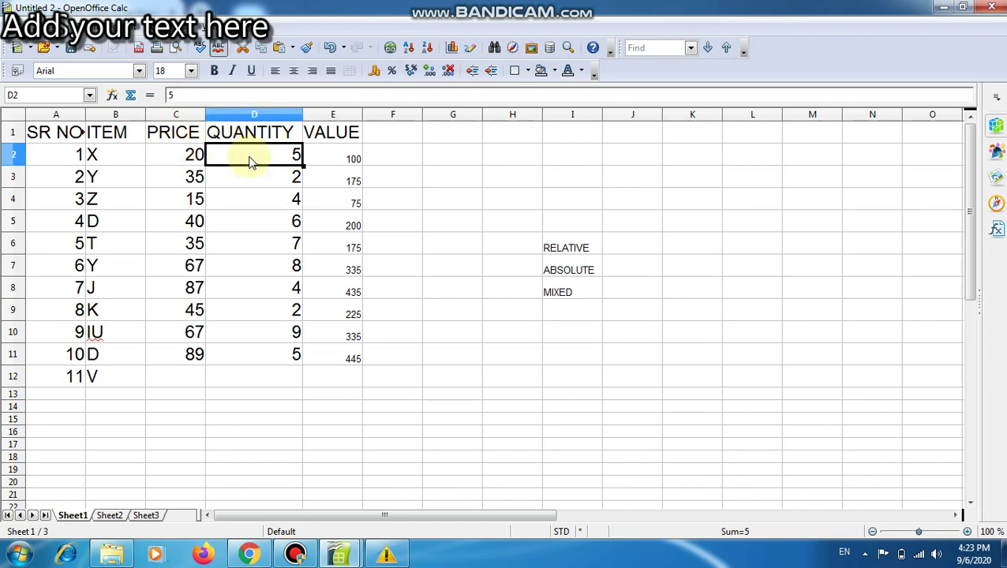
click(188, 154)
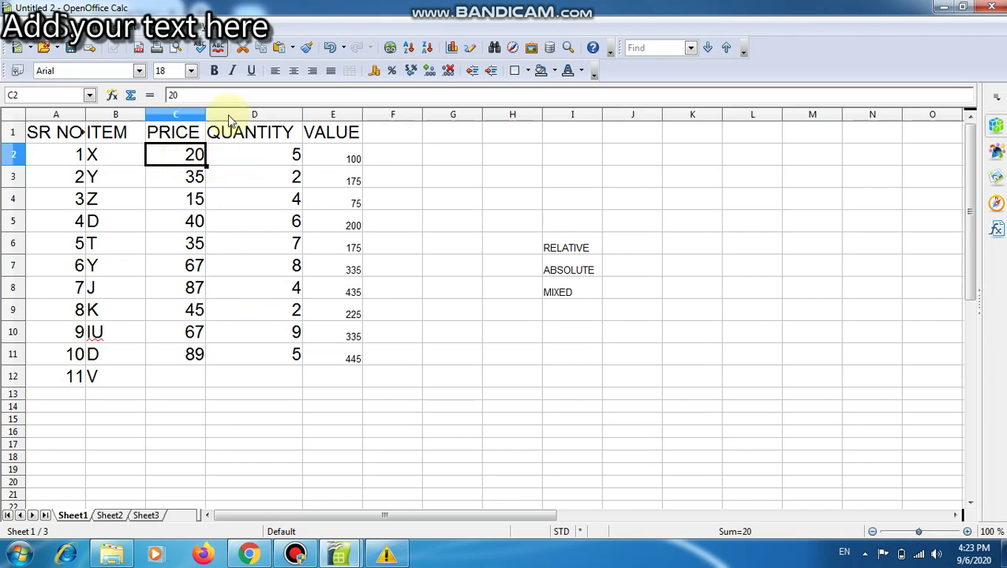
click(330, 156)
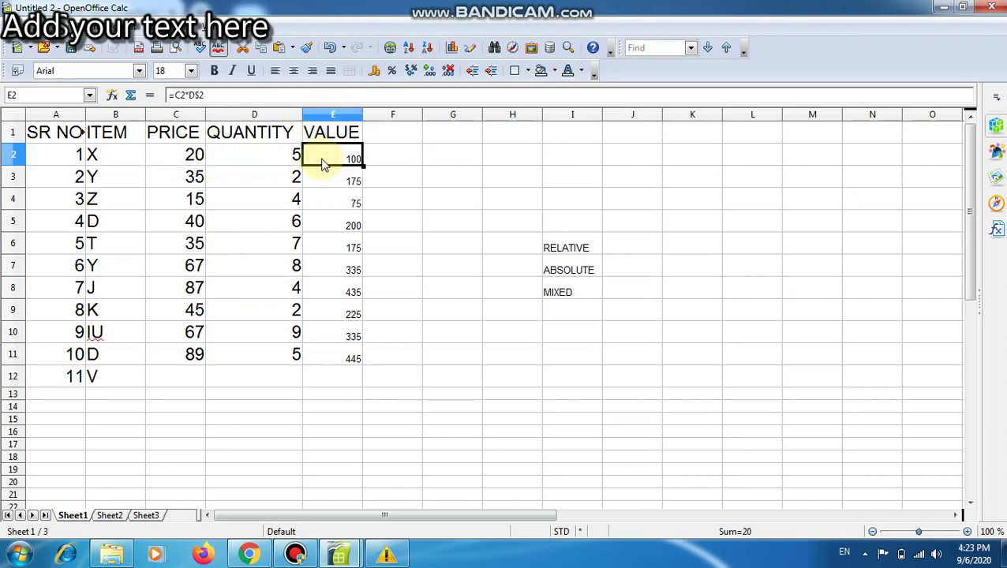
click(392, 162)
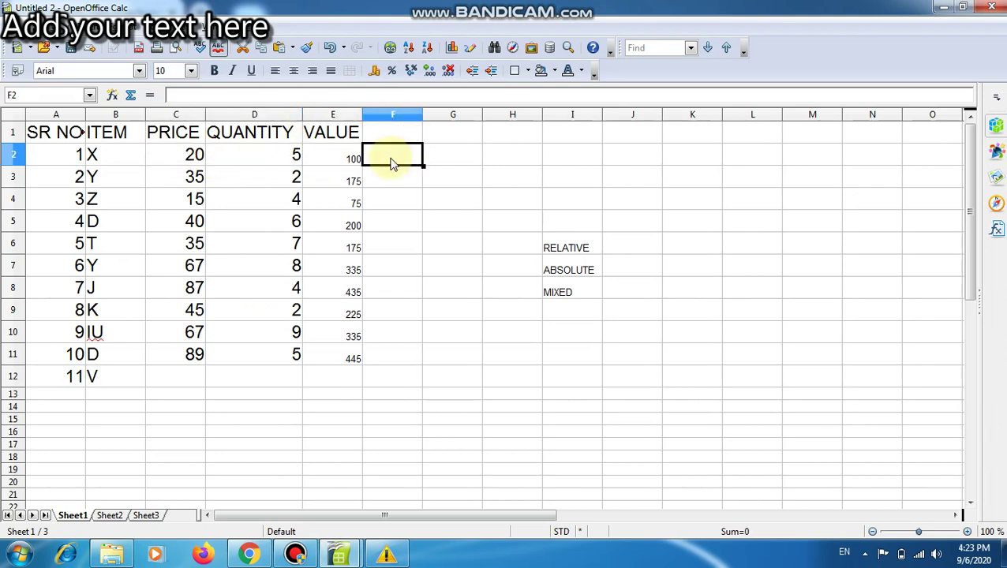
Enter =C2*$D2 in F2, locking column D, to get 100.
text(=)
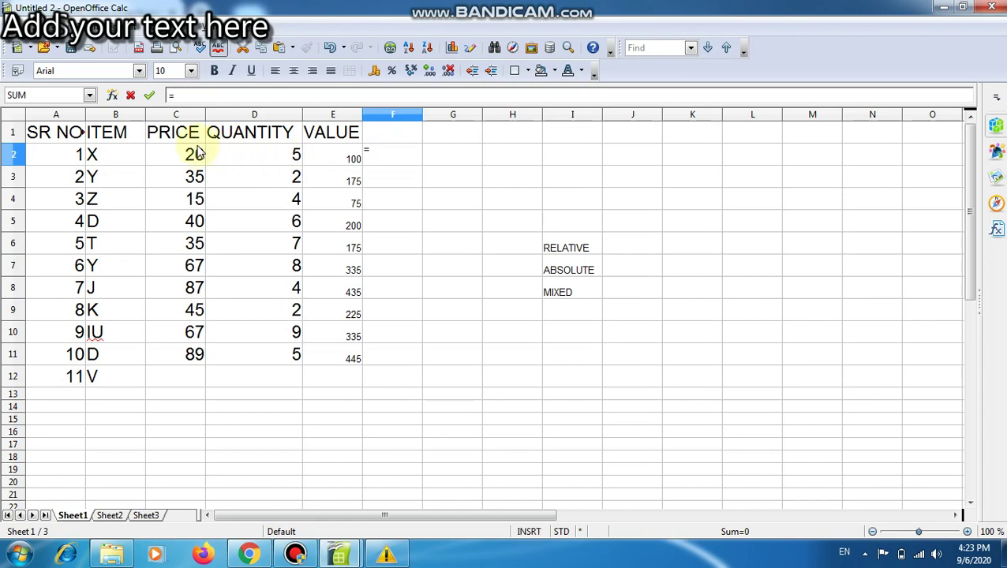
click(197, 154)
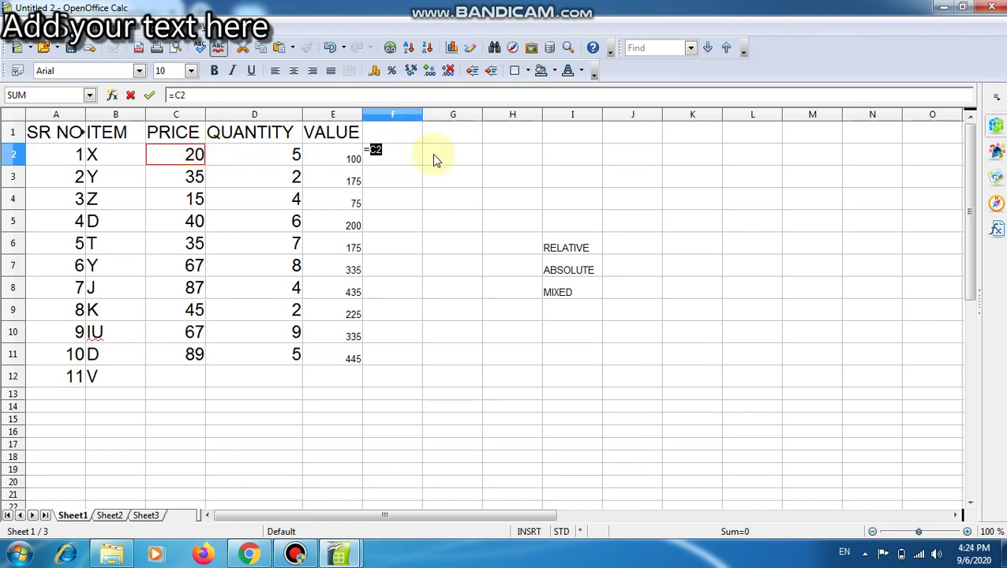
text(*)
text($)
text(D)
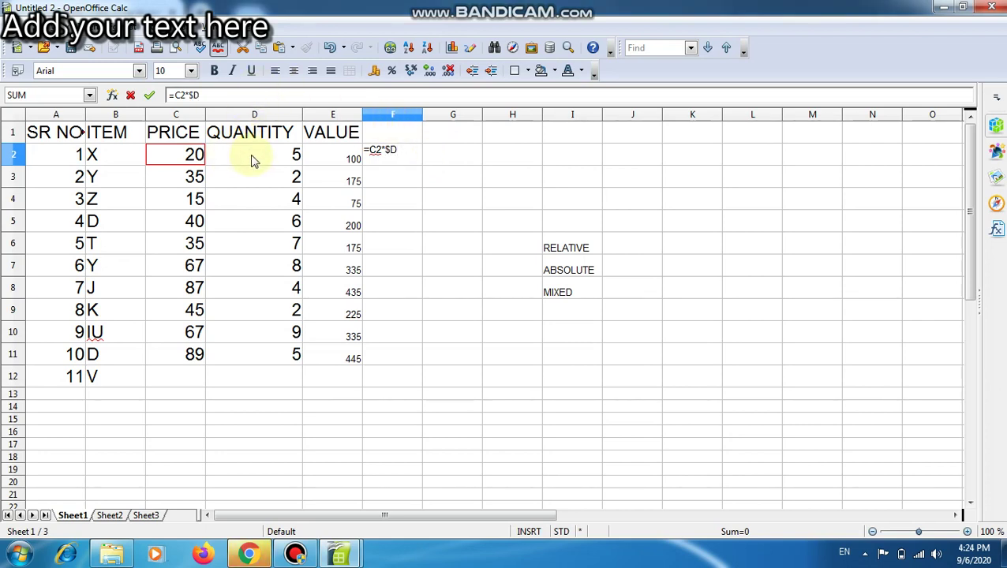
text(2)
key(Return)
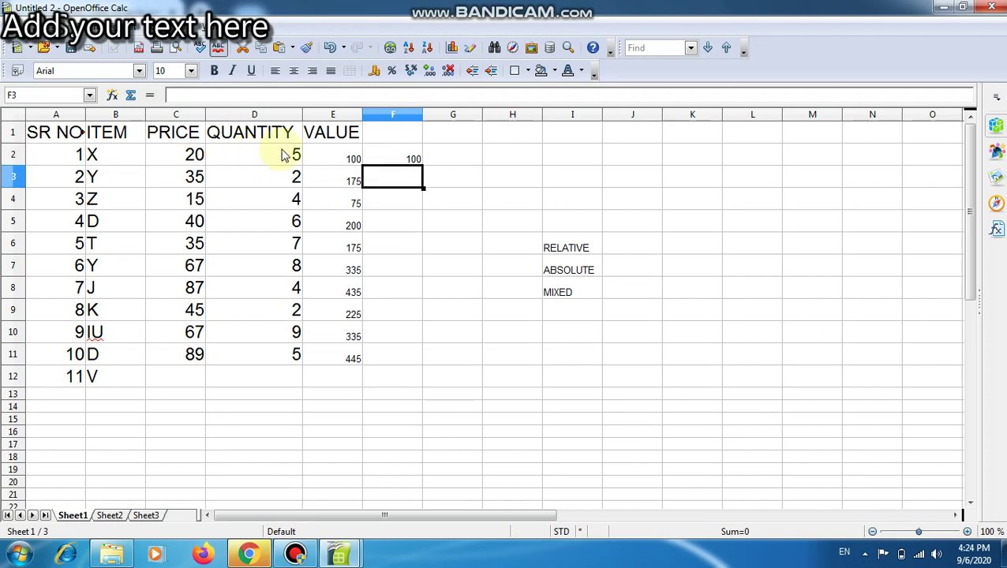
Fill F2's =C2*$D2 down to F11 and check F3 through F7, ending at =C7*$D7.
click(387, 158)
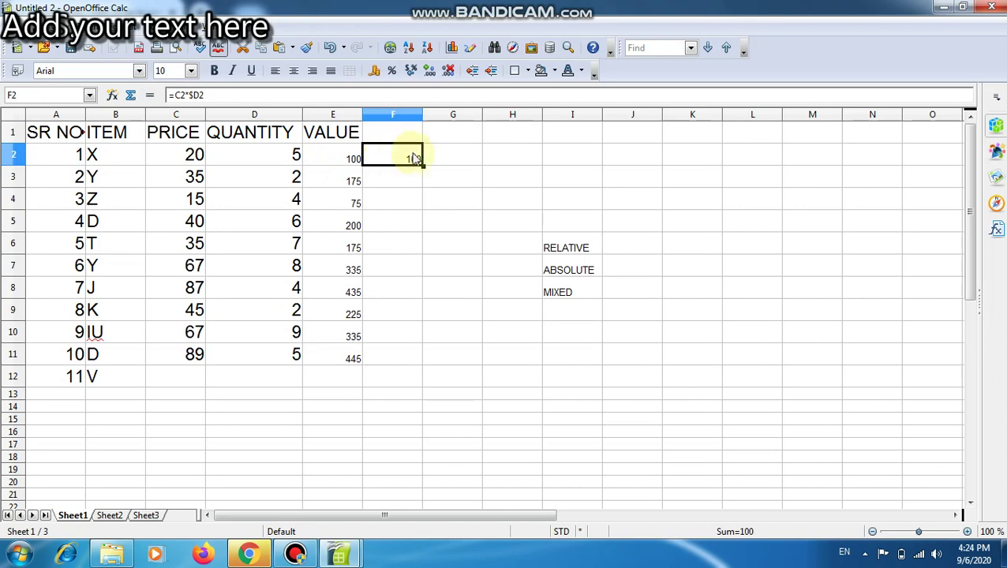
drag(422, 164, 423, 359)
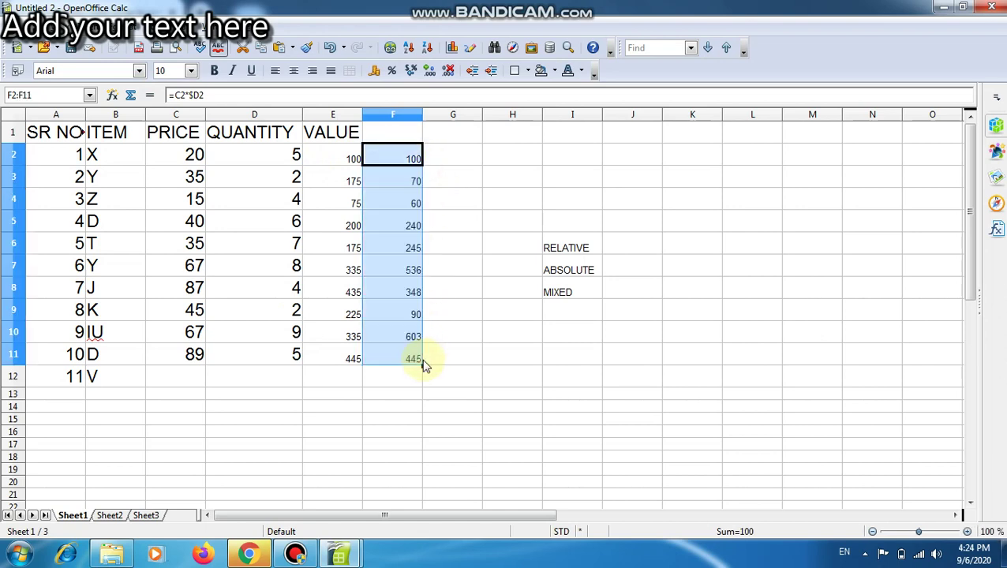
click(469, 249)
click(407, 182)
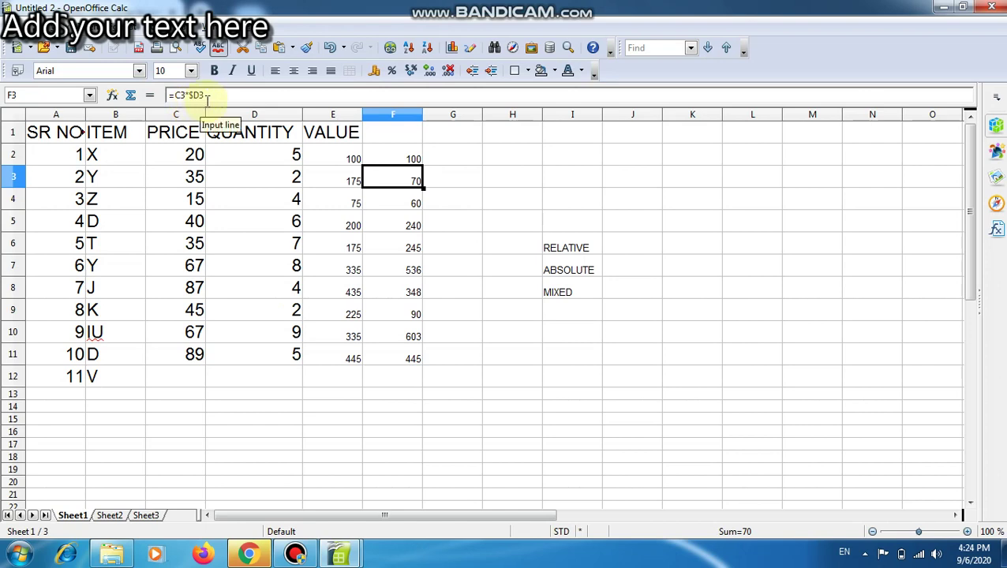
click(387, 207)
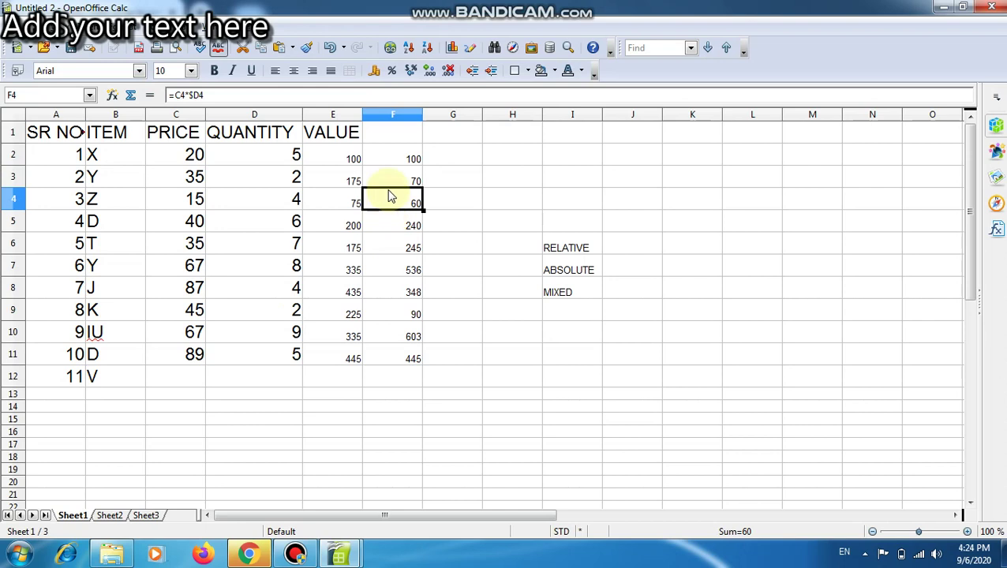
click(388, 183)
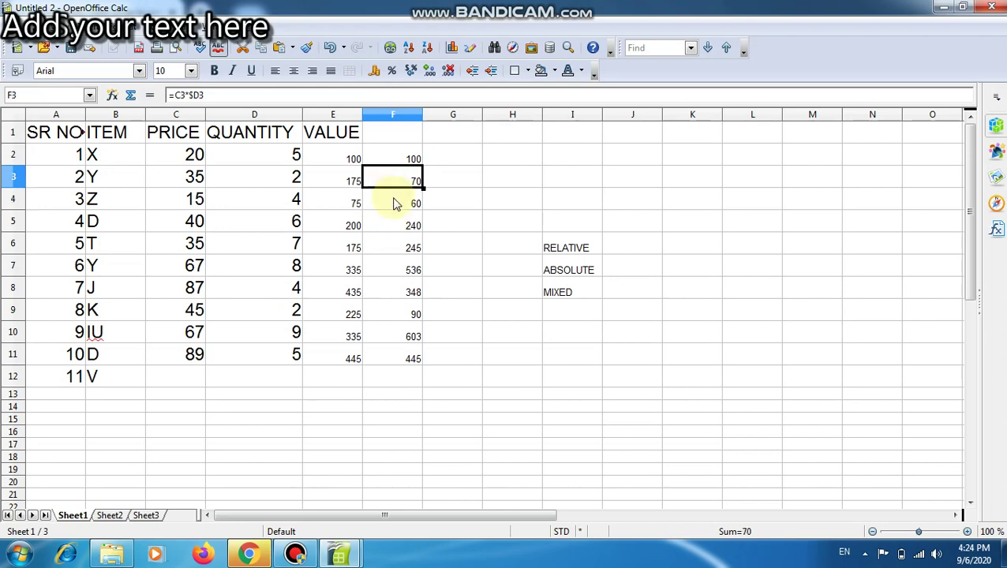
click(395, 204)
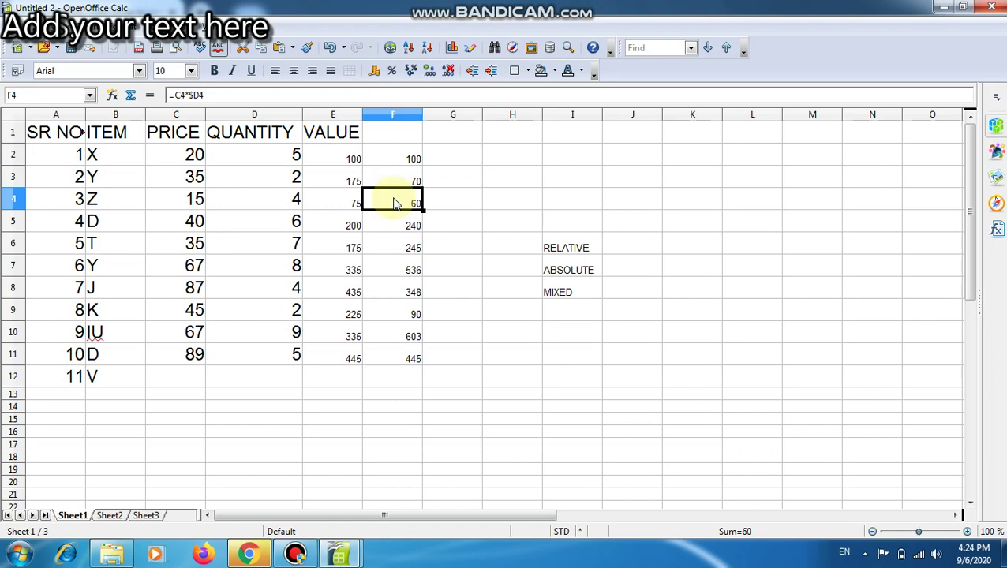
click(405, 229)
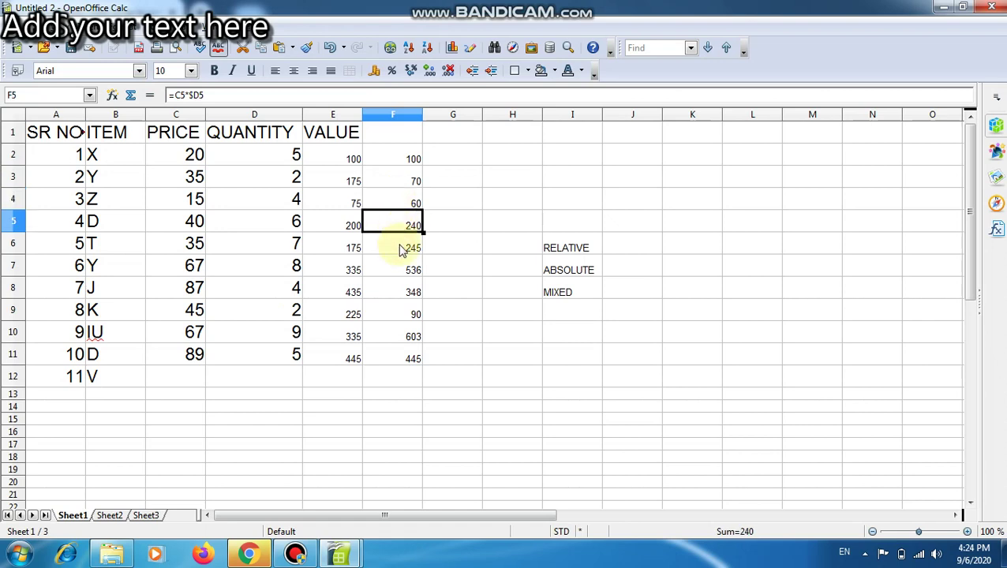
click(400, 249)
click(404, 270)
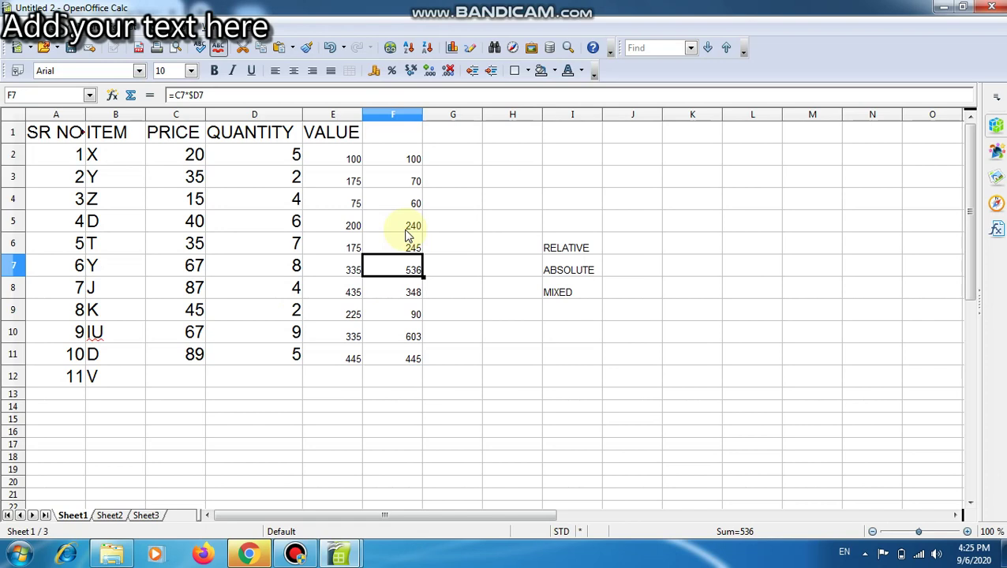
click(506, 313)
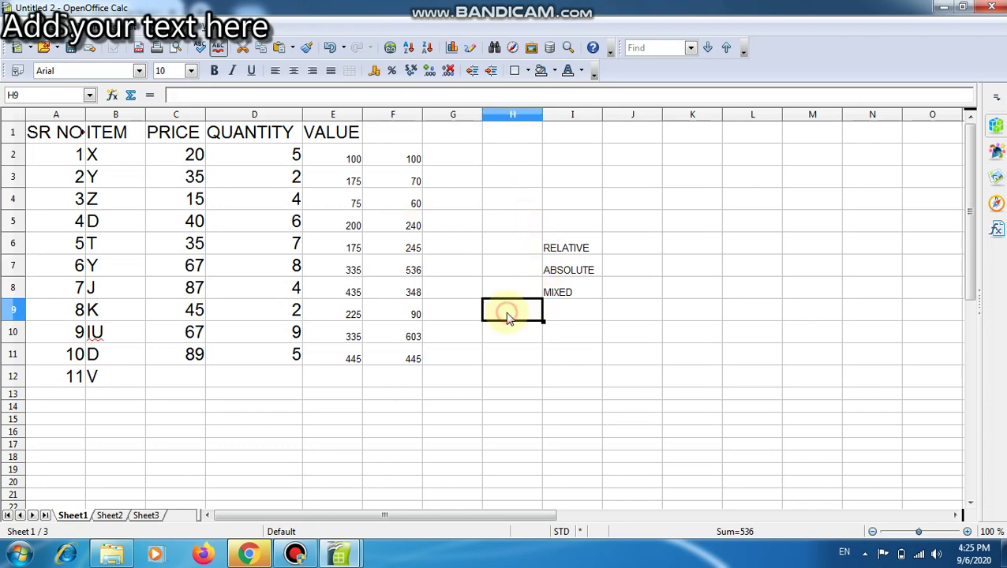
click(614, 247)
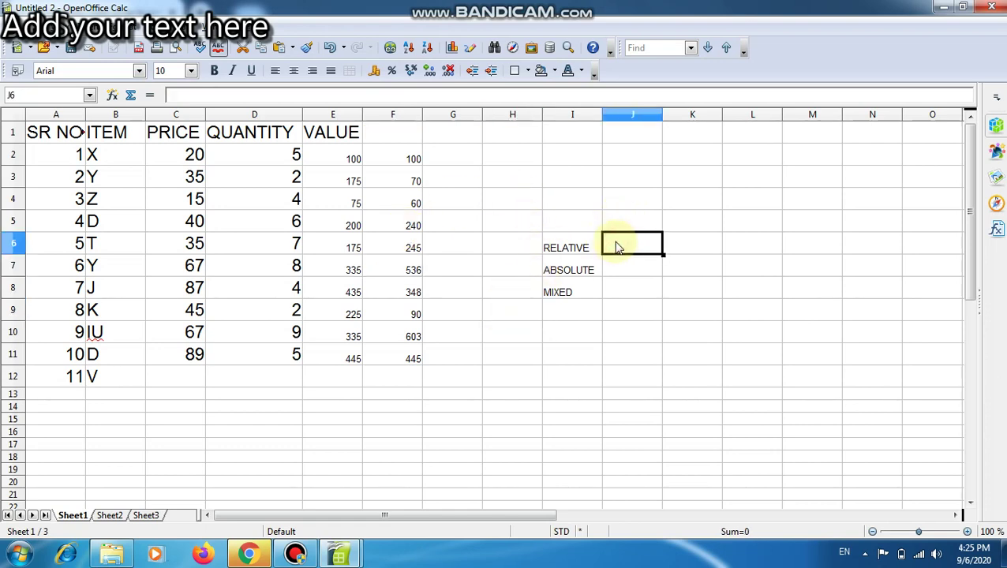
click(574, 257)
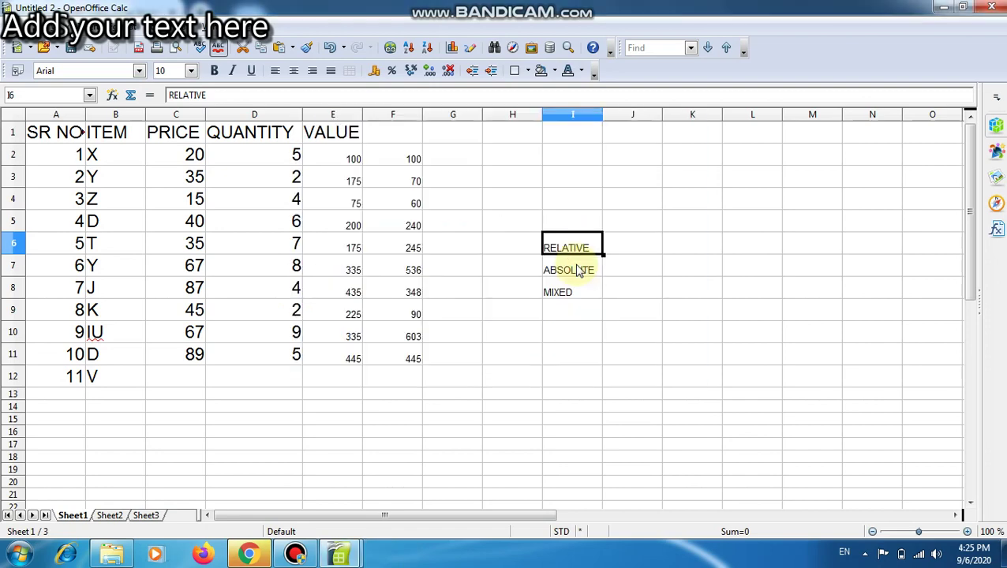
click(579, 271)
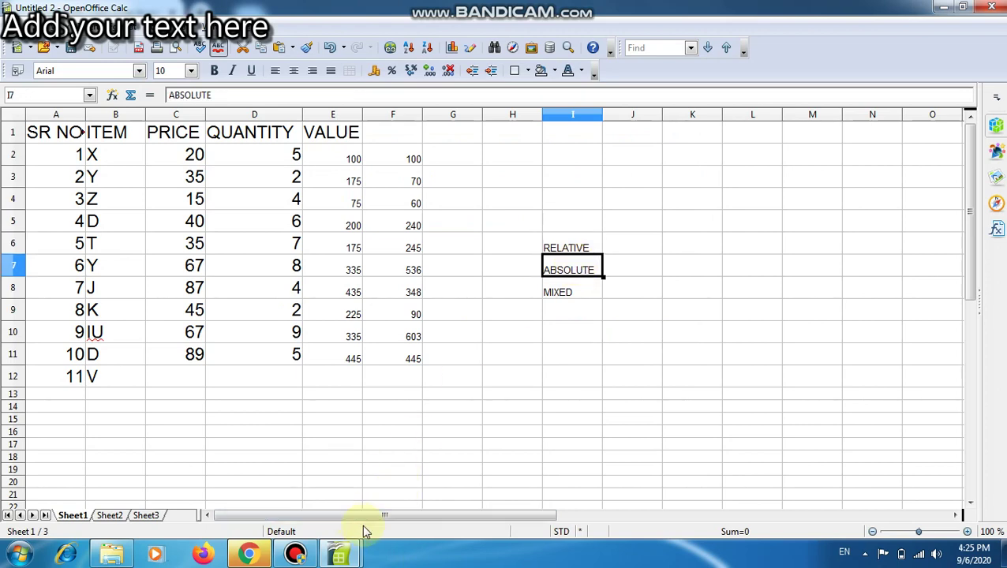
click(294, 555)
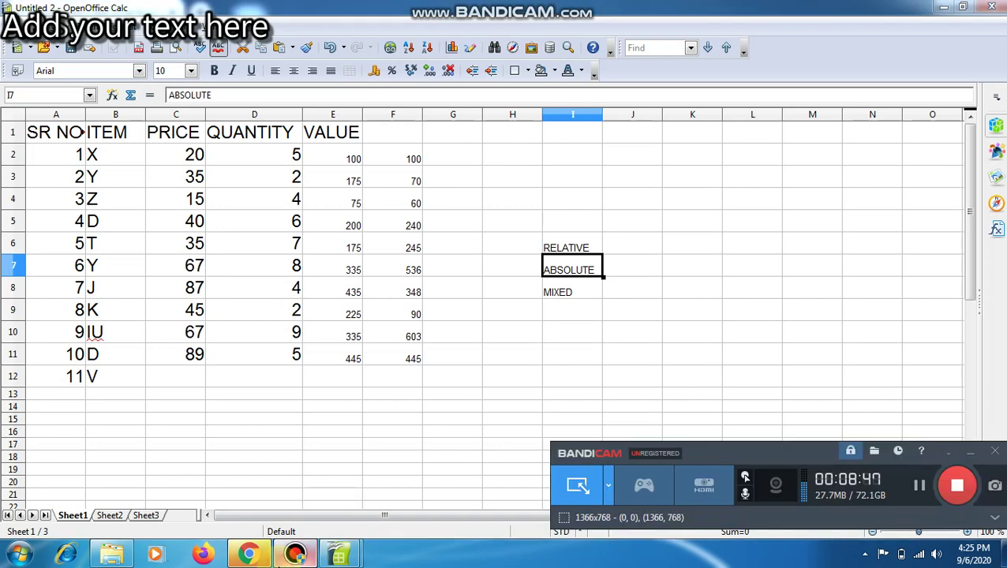
click(968, 456)
click(705, 408)
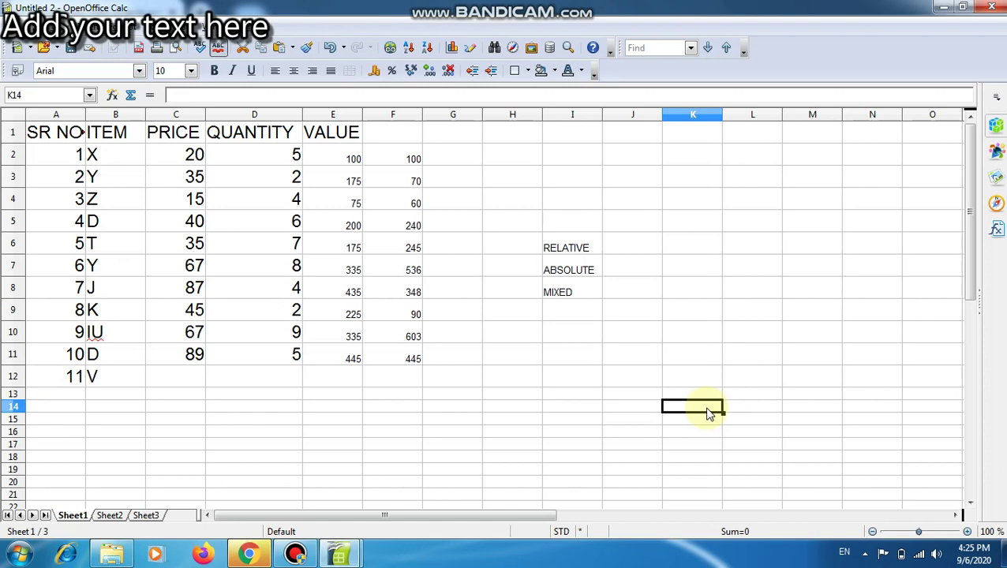
click(596, 304)
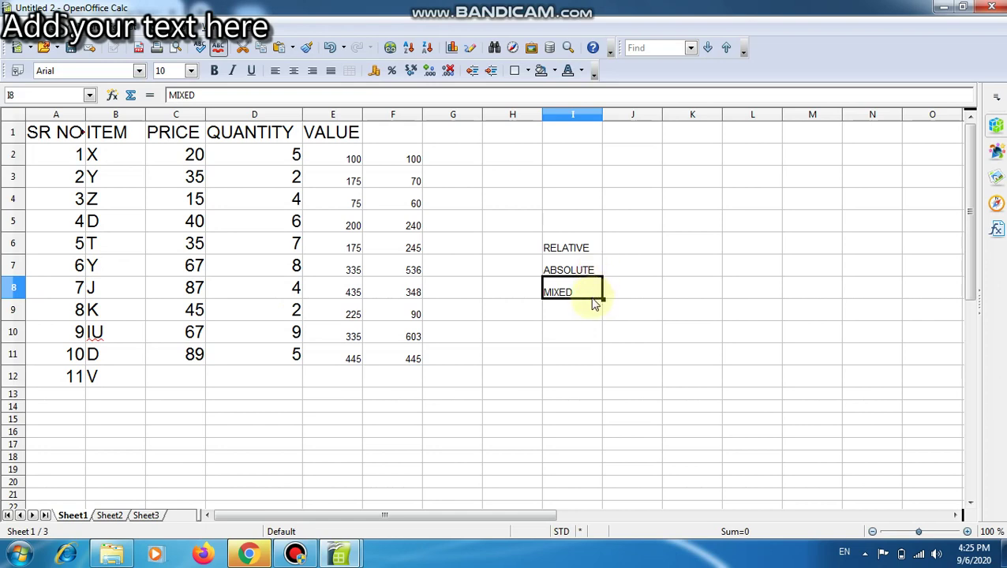
click(588, 318)
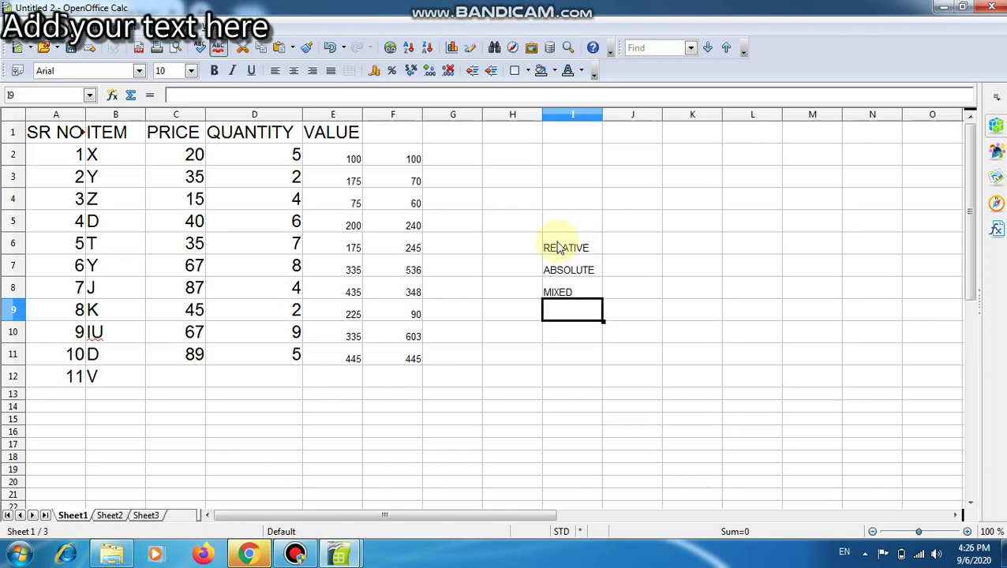
click(109, 136)
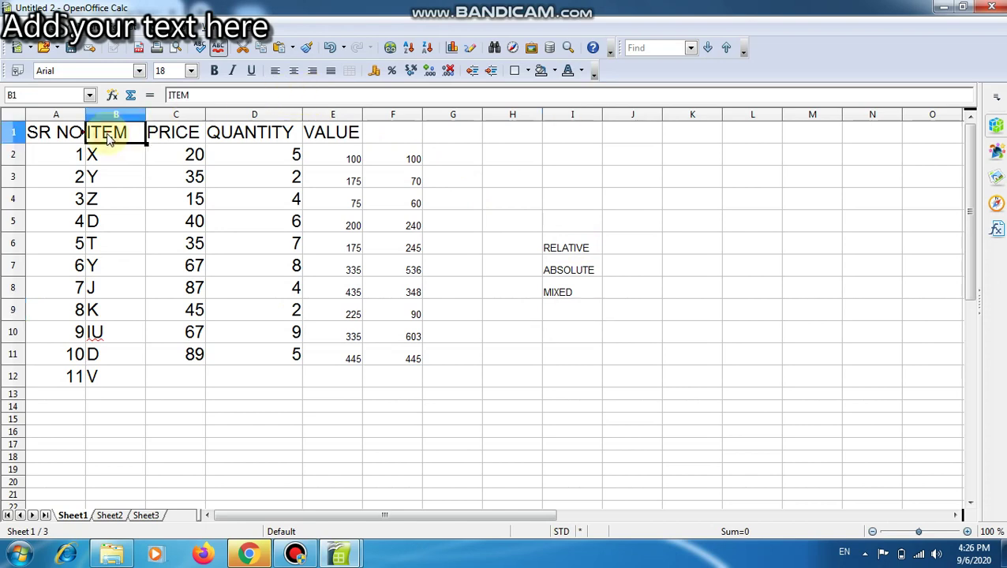
click(112, 152)
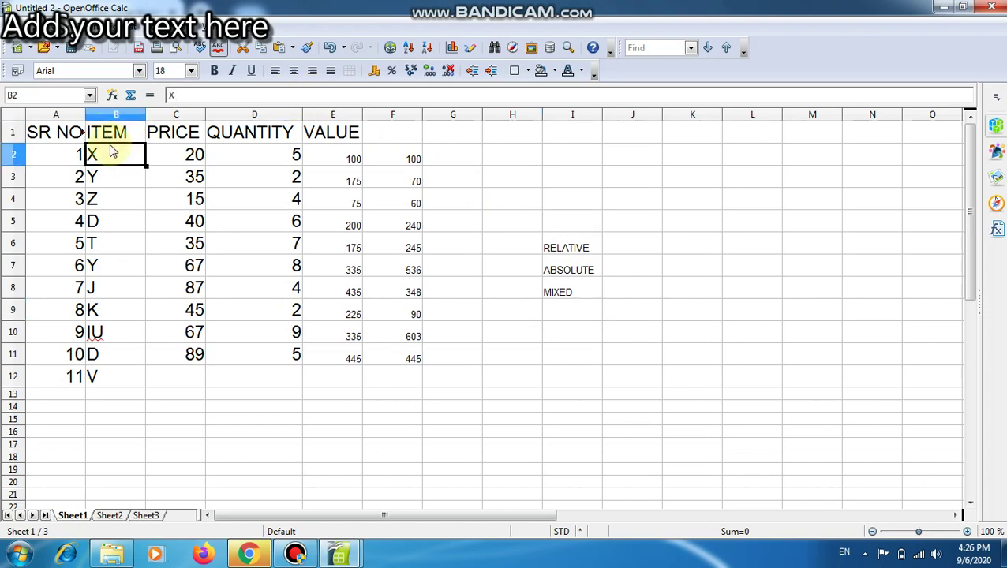